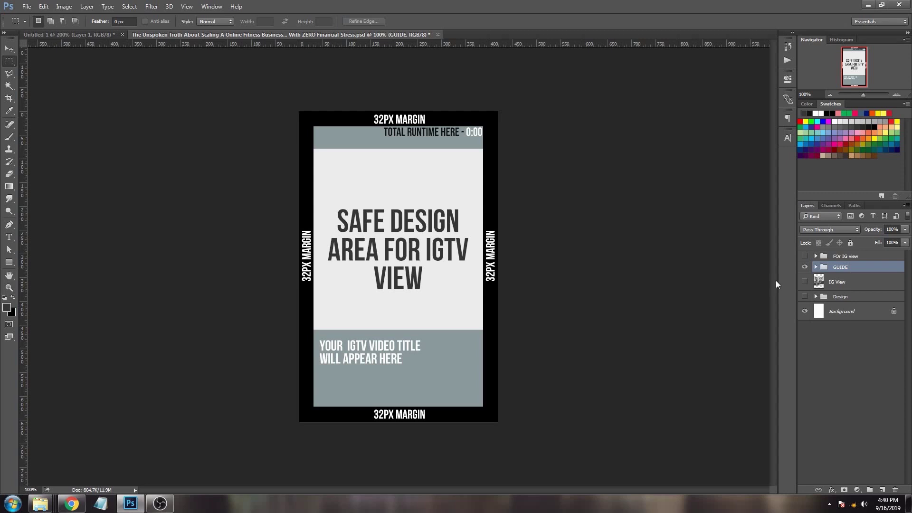
Hide the GUIDE group, then show and select the Design group to display the finished thumbnail artwork.
left_click(806, 257)
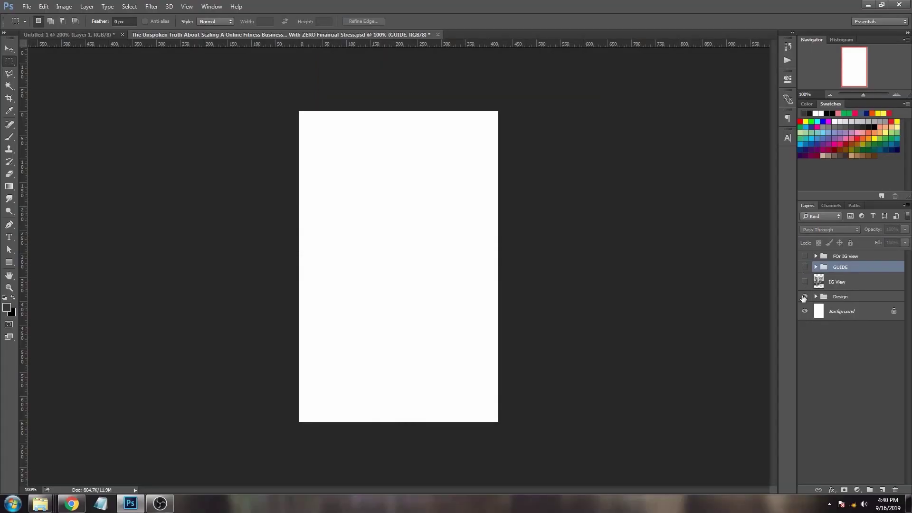
left_click(805, 296)
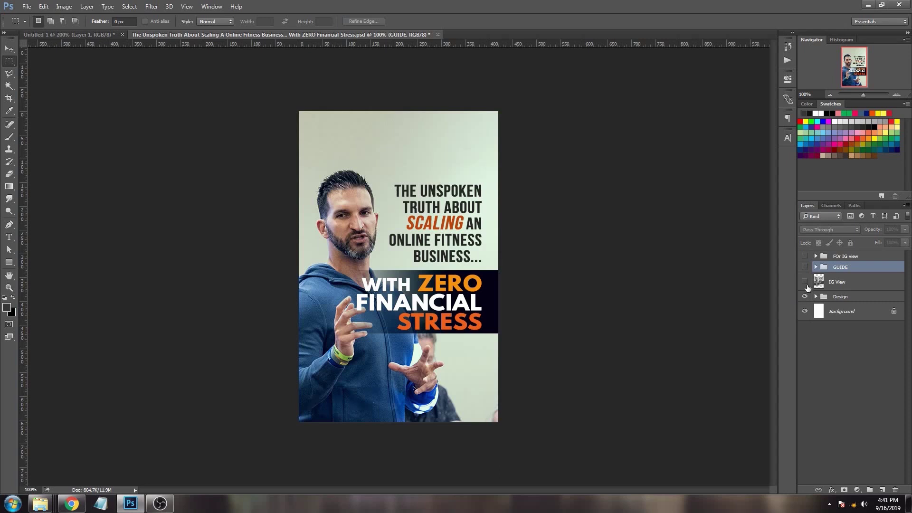
left_click(827, 295)
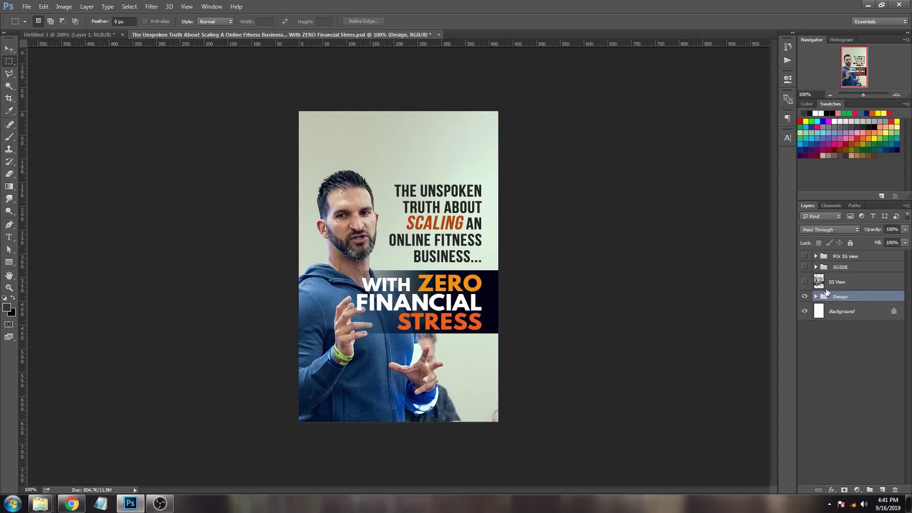
Show the IG View layer over the design and compare it with the thumbnails in the Instagram profile's post grid in Chrome.
left_click(805, 283)
left_click(862, 285)
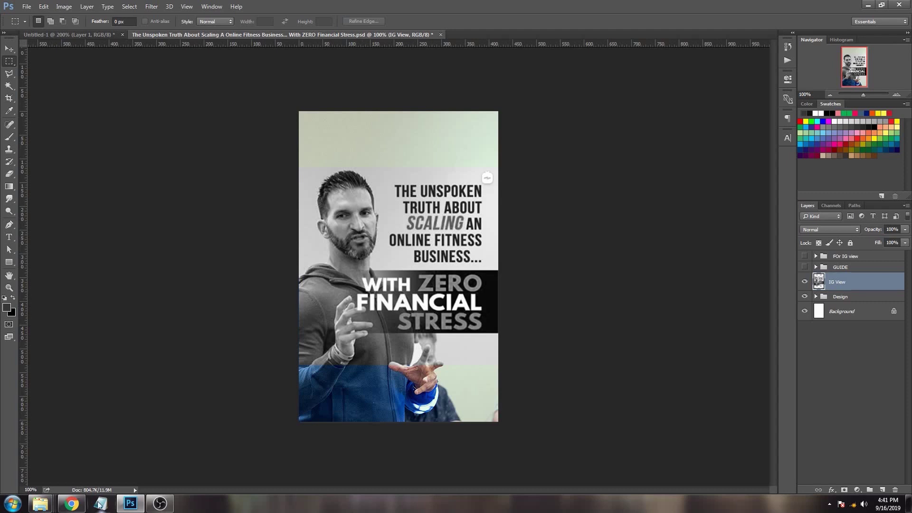
left_click(71, 504)
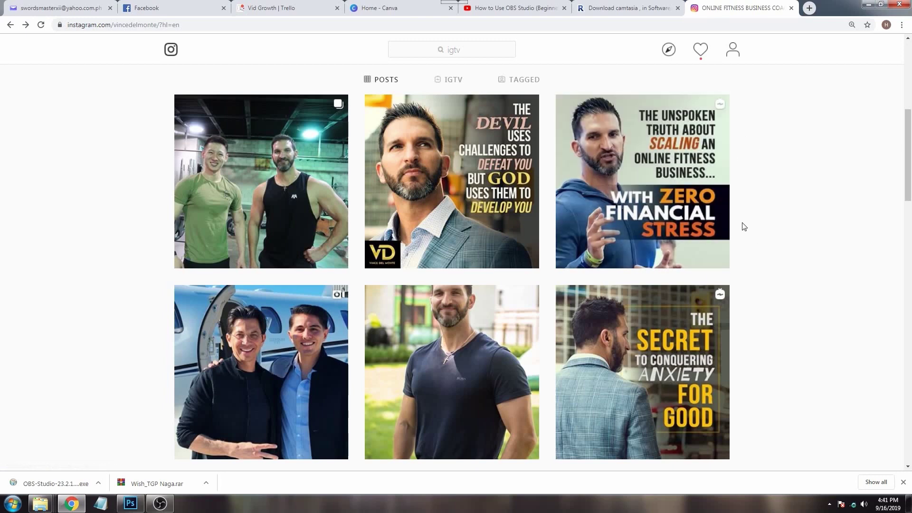
left_click(129, 504)
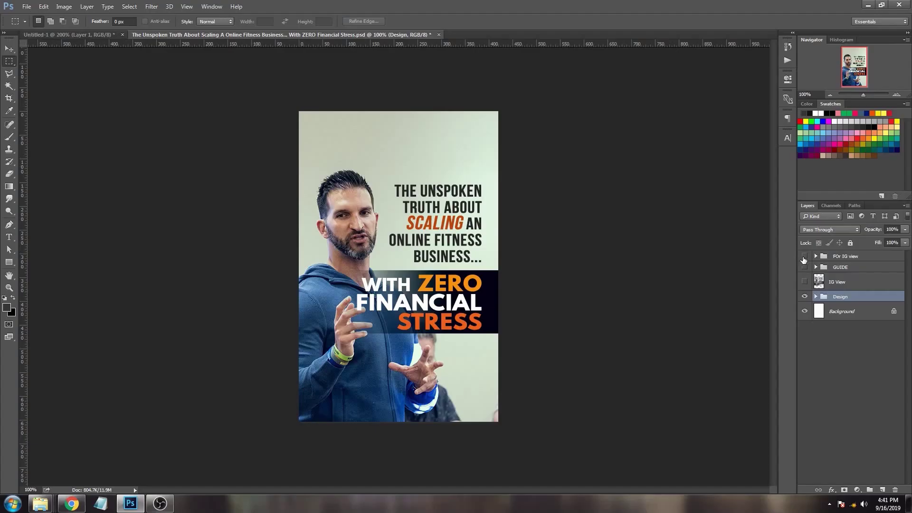
Show the FOr IG view overlay group and lower its opacity so the design shows through.
left_click(805, 258)
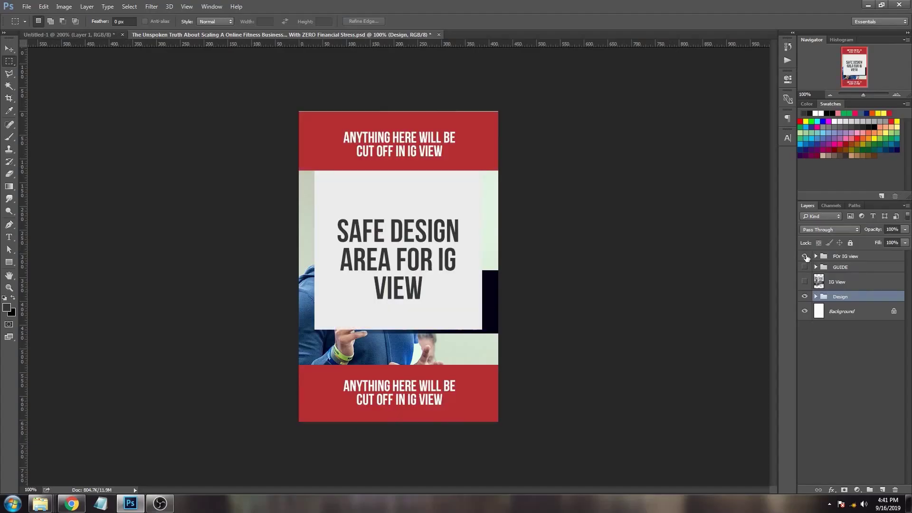
left_click(816, 256)
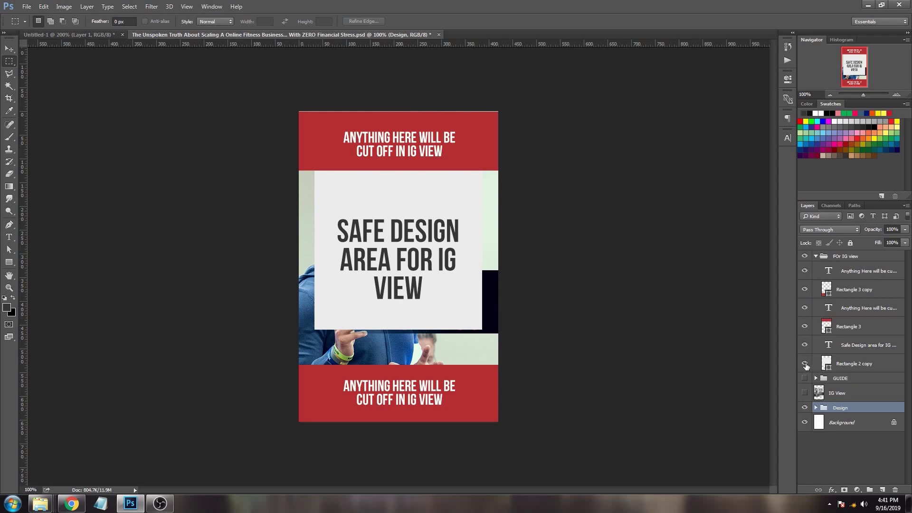
left_click(816, 257)
left_click(851, 257)
left_click_drag(904, 239, 876, 241)
Move the Design group up so the headline's first line overlaps the upper cut-off area of the overlay.
left_click(839, 282)
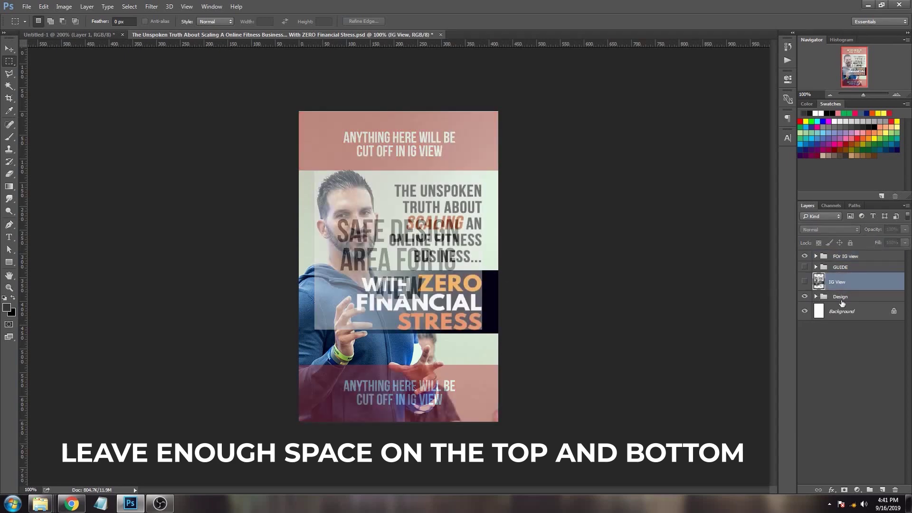
left_click(841, 298)
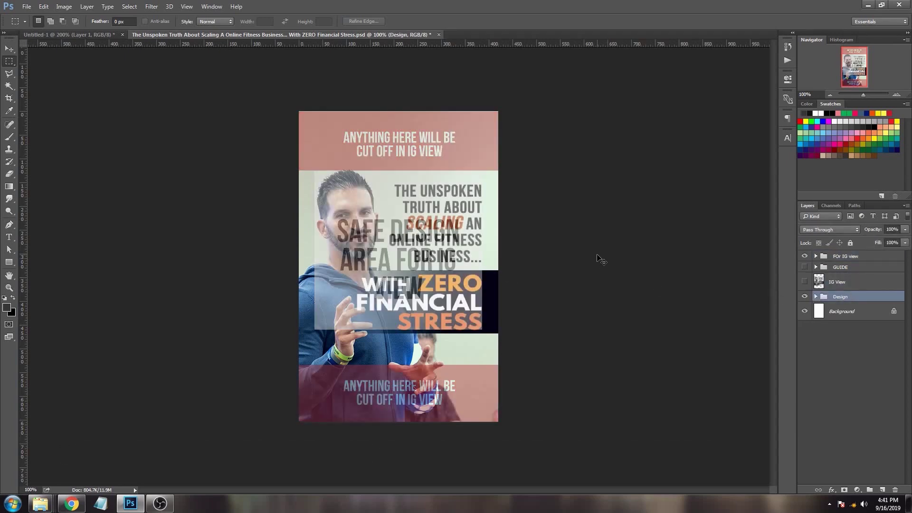
left_click_drag(602, 254, 603, 236)
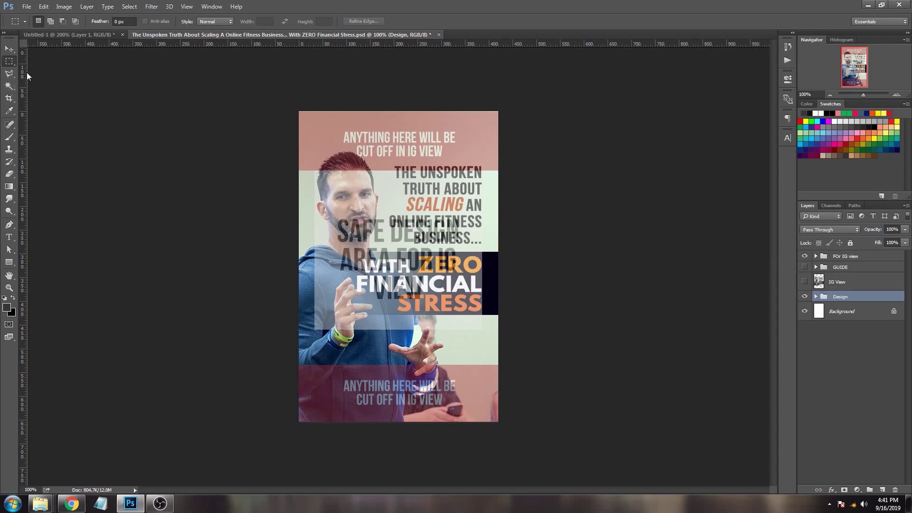
left_click_drag(600, 277, 602, 275)
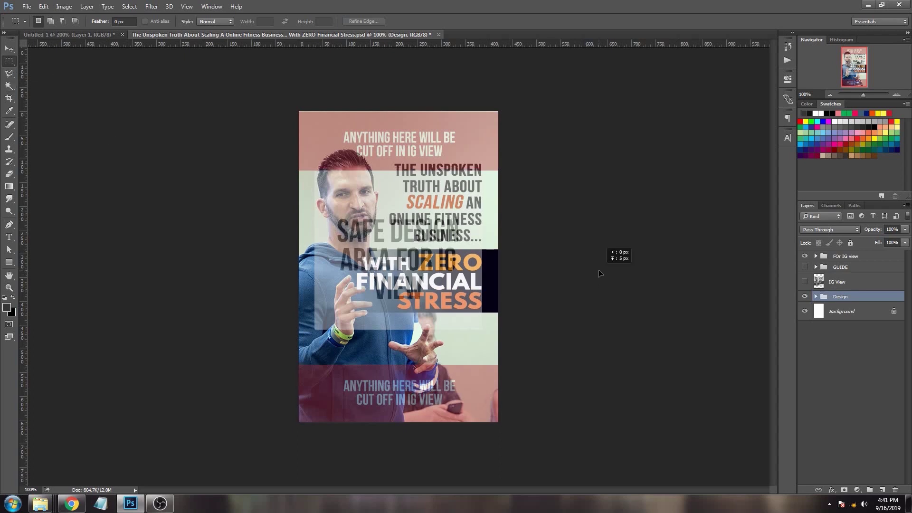
Check the cropped Layer 5 without and with the FOr IG view overlay, and delete Layer 5.
left_click(806, 256)
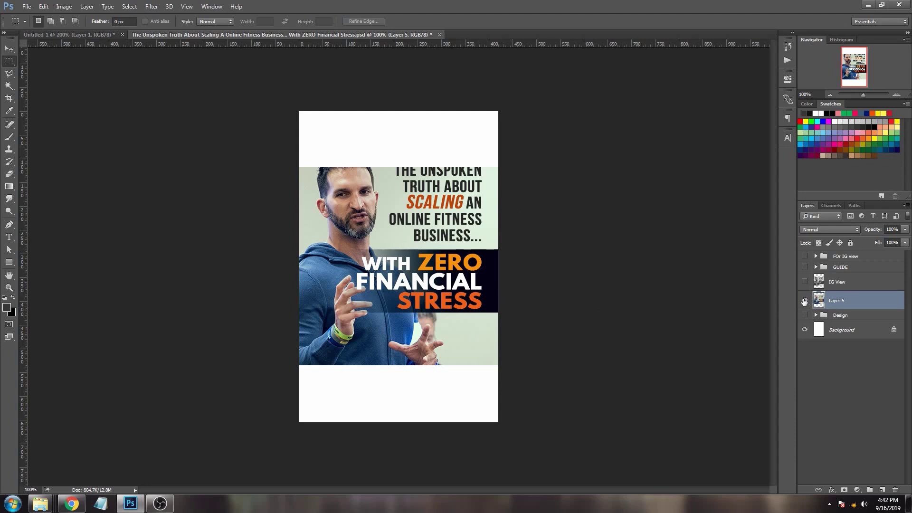
left_click(805, 257)
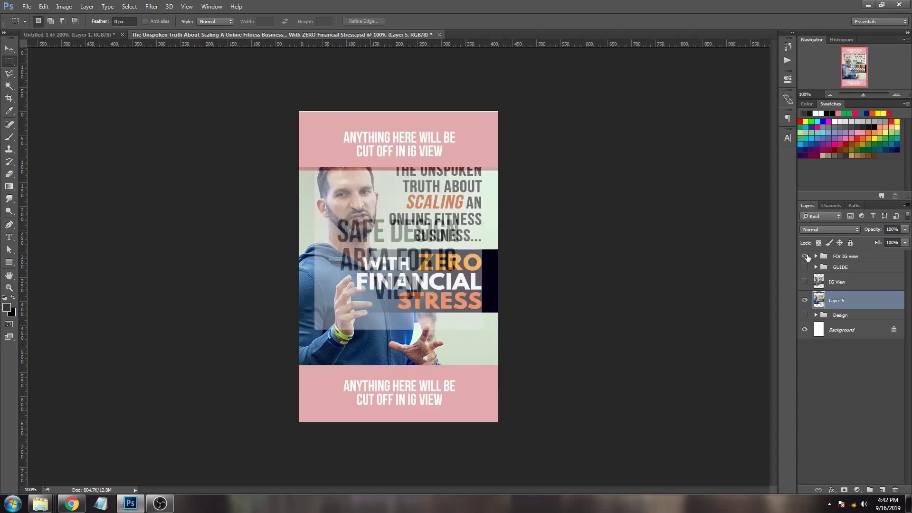
right_click(845, 300)
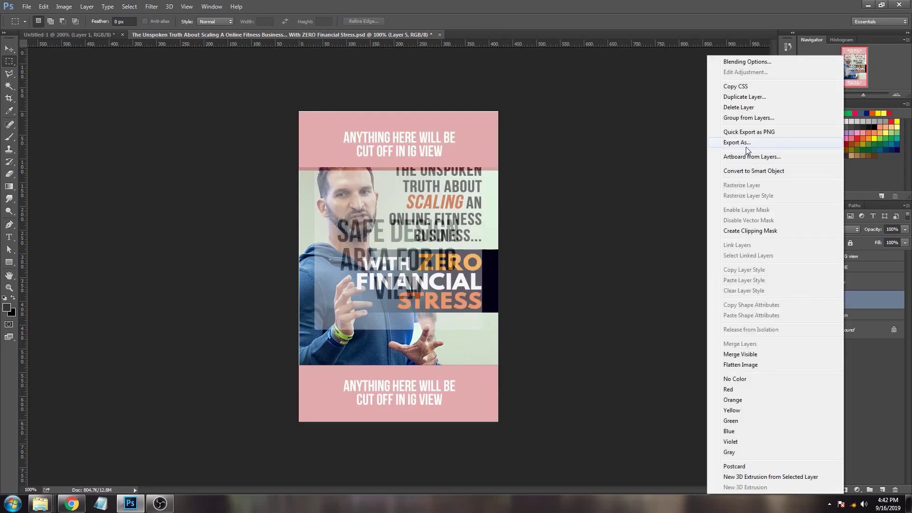
left_click(753, 113)
Move the Design group back down until its text sits inside the IG safe area, previewing it with the IG View layer.
left_click_drag(544, 200, 544, 221)
left_click(804, 282)
left_click(804, 282)
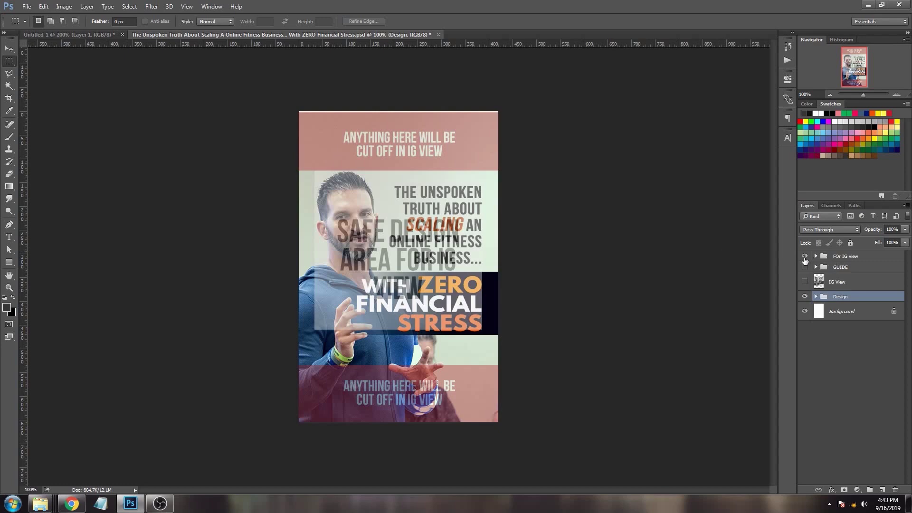
Start a new document 420 pixels wide and 654 pixels high at a resolution of 72 pixels/inch.
key("ctrl+n")
double_click(520, 216)
left_click(524, 217)
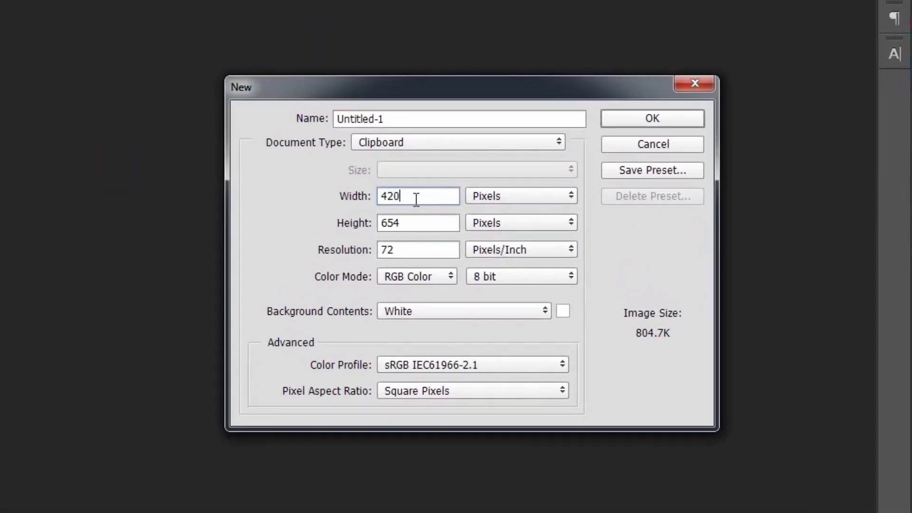
double_click(416, 198)
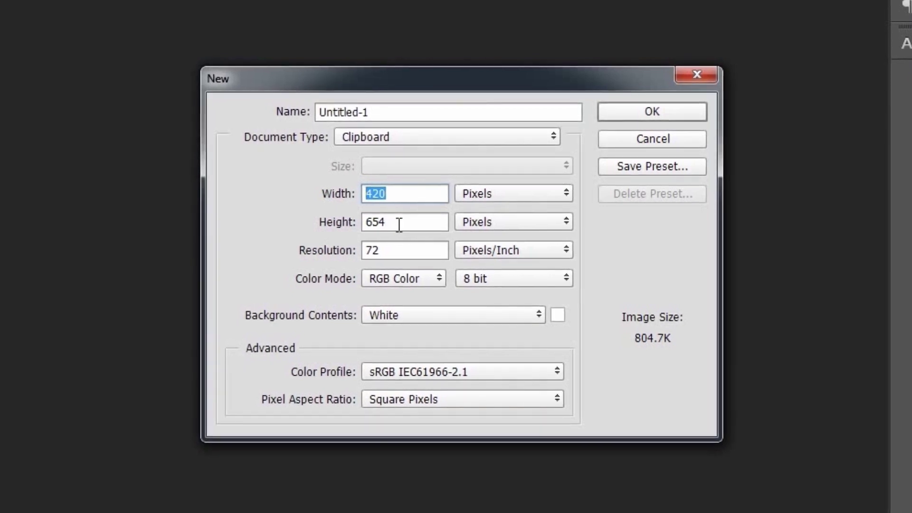
left_click_drag(399, 224, 334, 222)
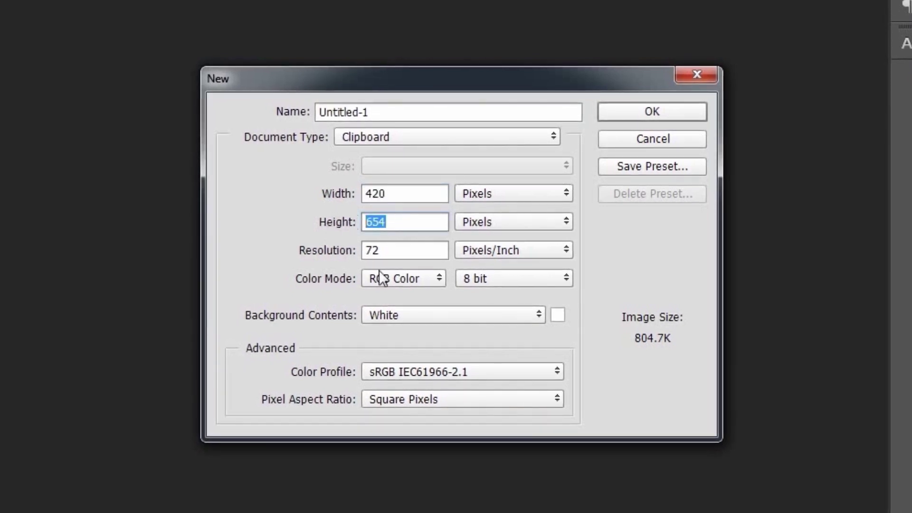
double_click(391, 251)
Name the new document "How to Make an IGTV Thumbnail" and create it.
left_click(386, 113)
left_click_drag(387, 113, 209, 90)
key("BackSpace")
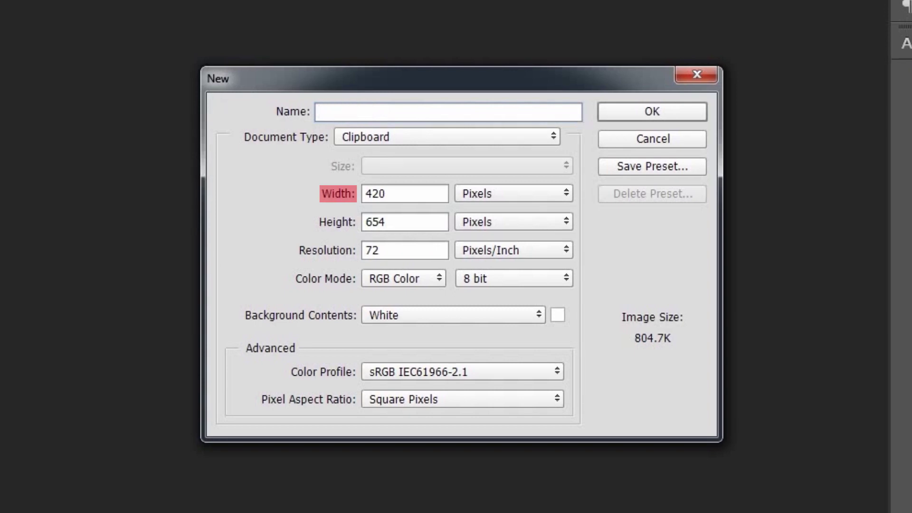
type("How to Make an IGTV Thumbnail")
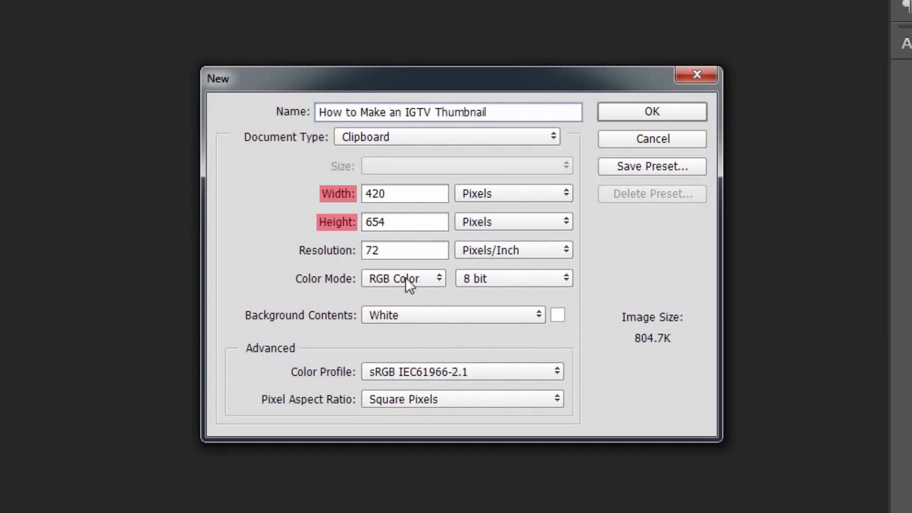
left_click(683, 112)
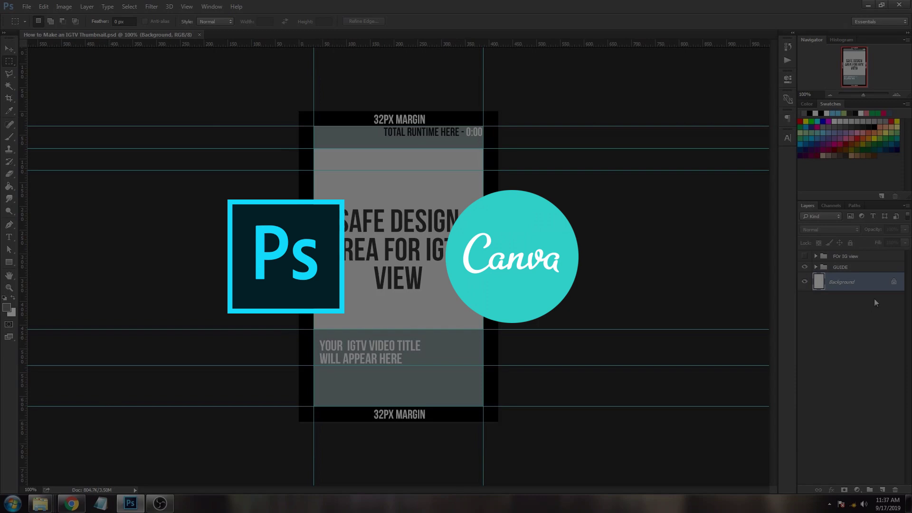
Hide the GUIDE group and open the photo P1000209.JPG from the New folder window as its own document.
left_click(805, 267)
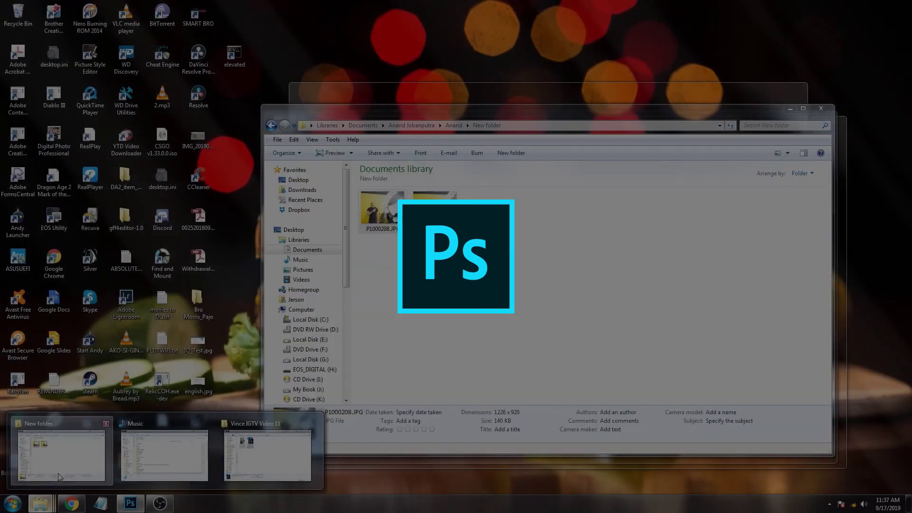
left_click(269, 457)
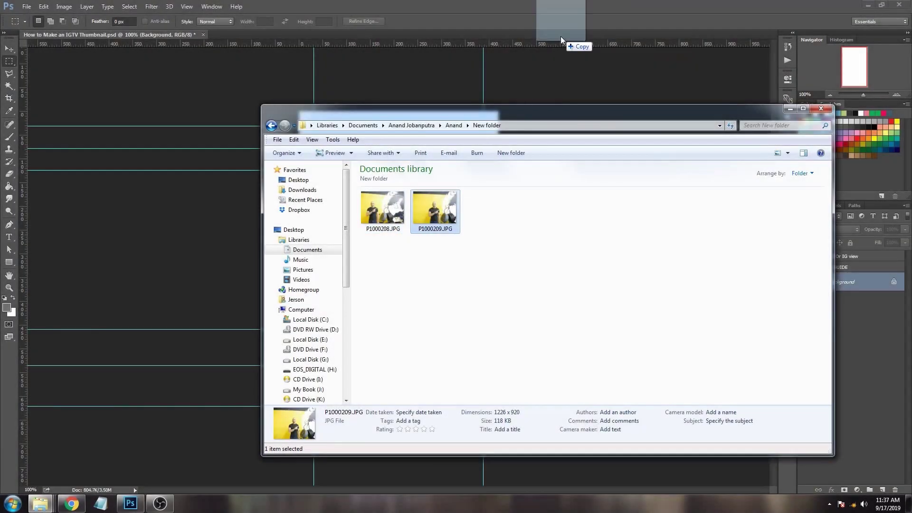
left_click(564, 31)
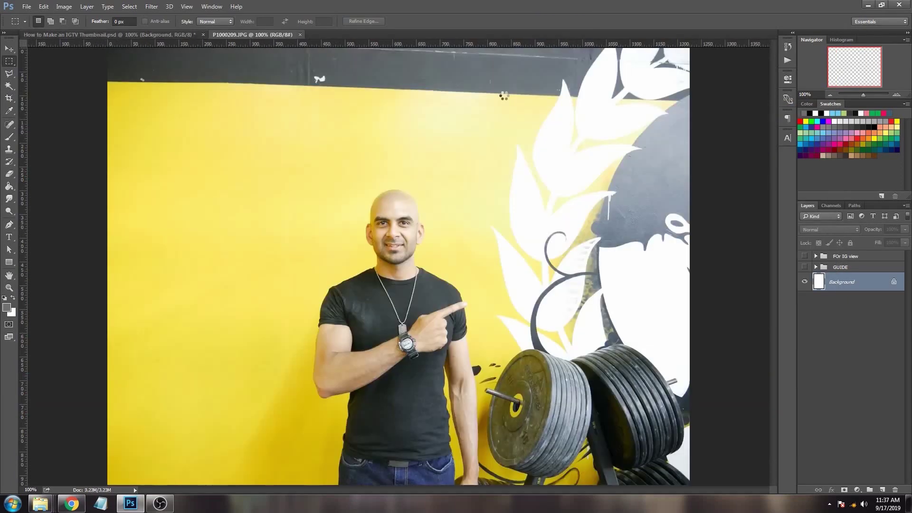
Copy the entire photo into the How to Make an IGTV Thumbnail document and position the man on the canvas's left side.
key("ctrl+a")
key("ctrl+c")
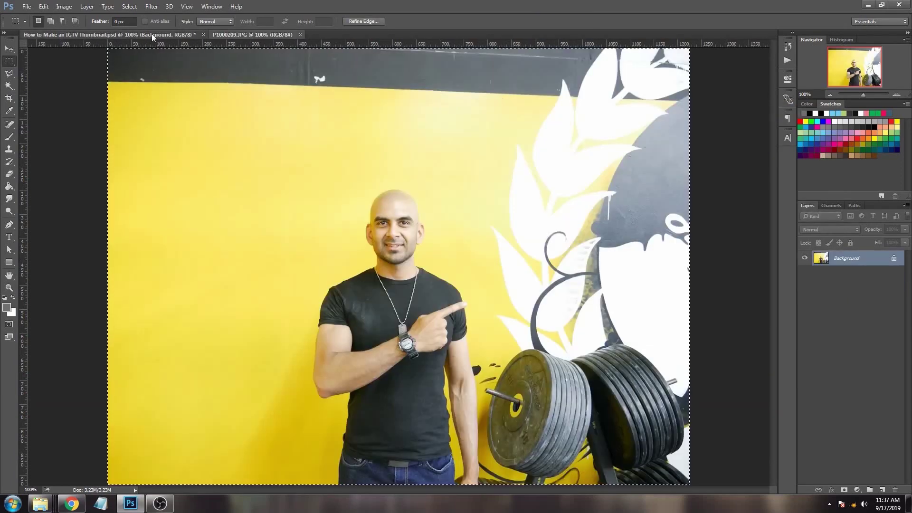
left_click(153, 33)
key("ctrl+v")
left_click_drag(364, 144, 346, 177)
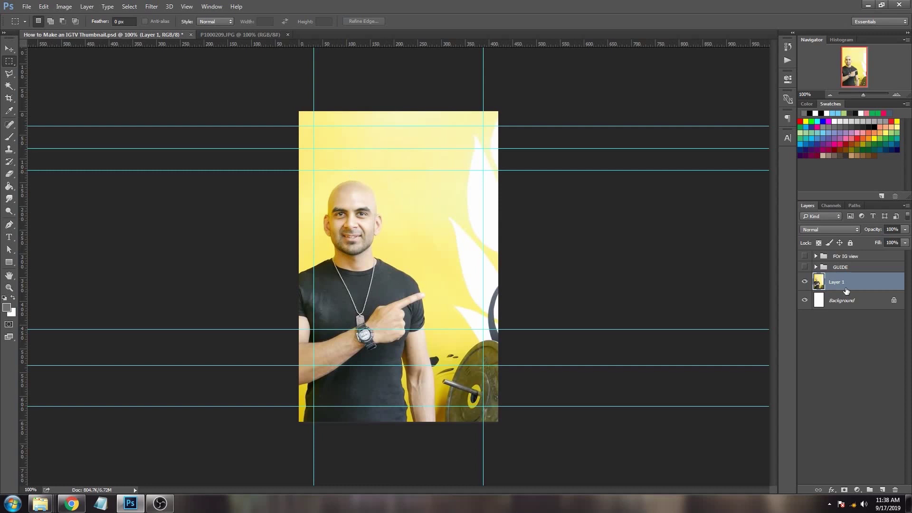
Add a Curves adjustment layer above the photo and pull the RGB curve's midtones down to darken the image.
left_click(857, 490)
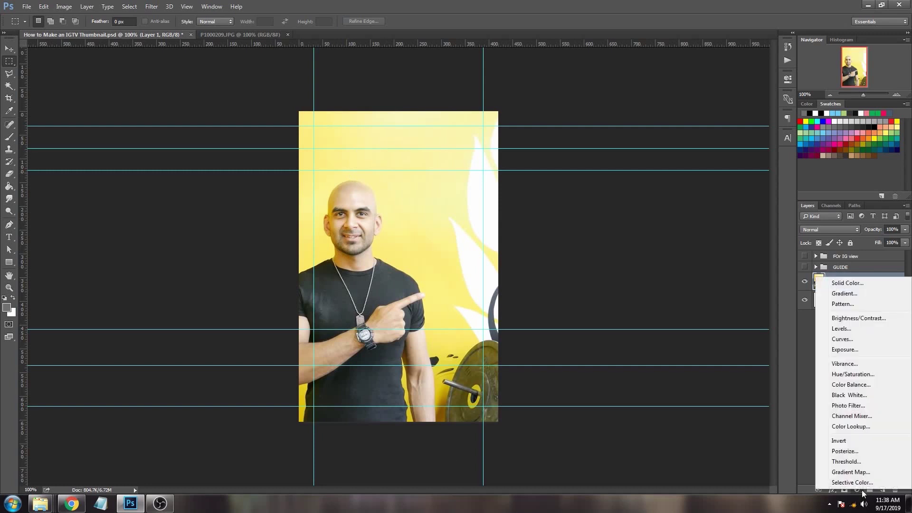
left_click(848, 345)
left_click_drag(747, 138, 748, 159)
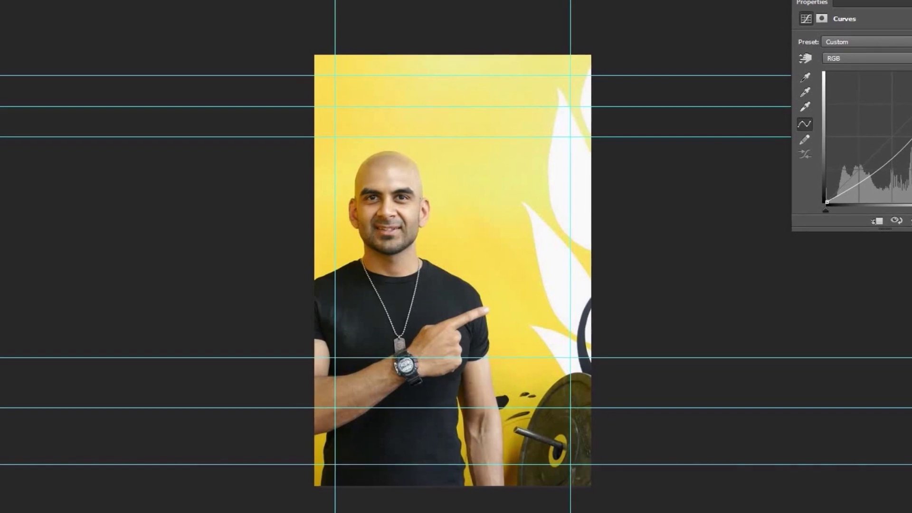
left_click_drag(910, 137, 909, 144)
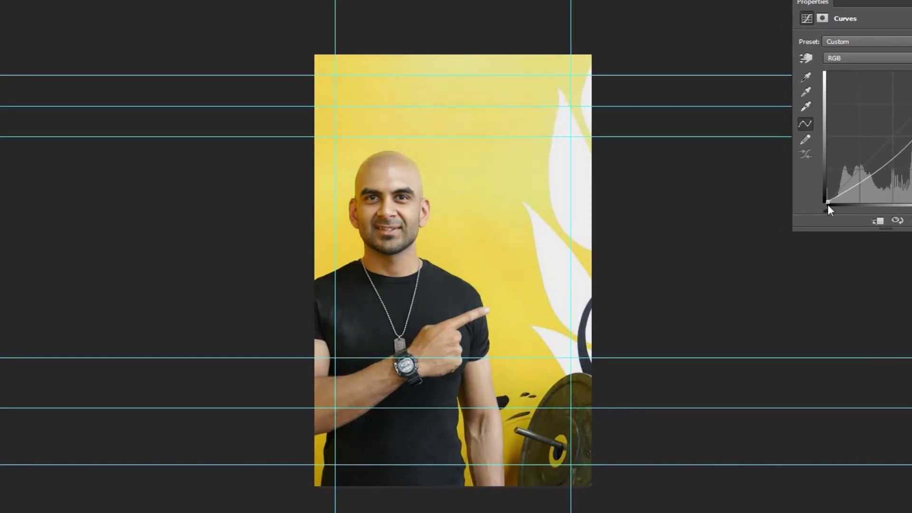
In the Blue channel of the Curves adjustment, raise the lower curve slightly and shift the black point inward.
left_click(851, 58)
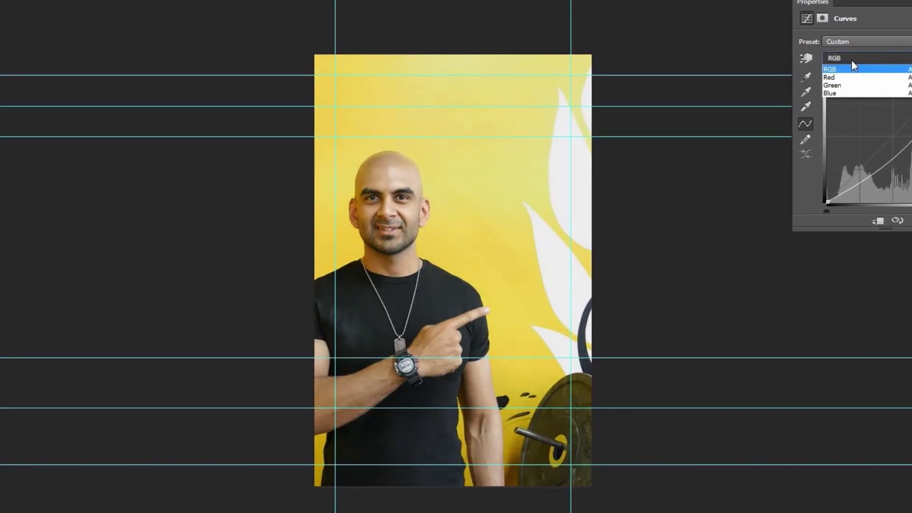
left_click(843, 92)
left_click_drag(861, 169, 861, 164)
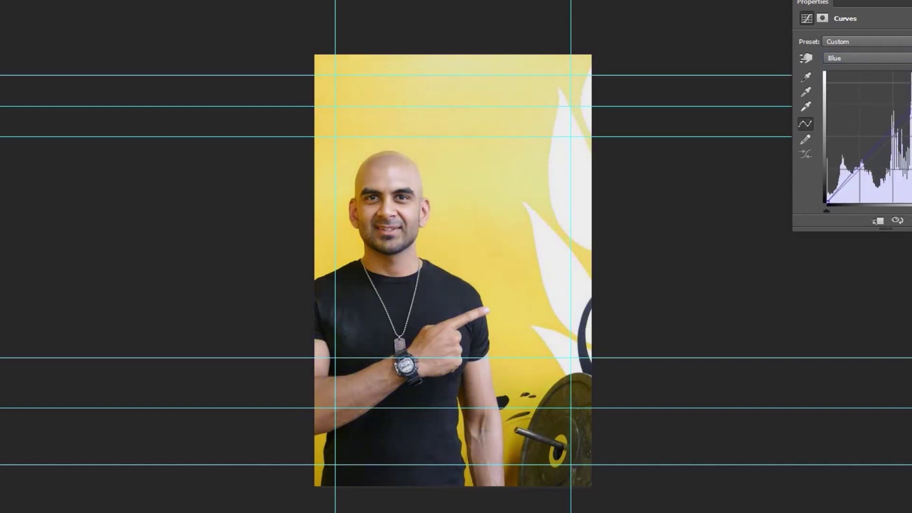
left_click_drag(827, 203, 840, 202)
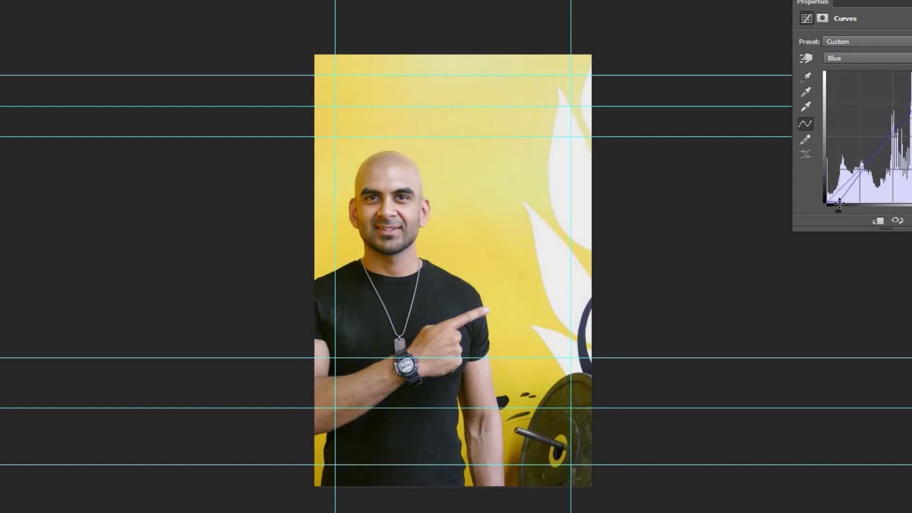
In the Red channel of the Curves adjustment, shift the black point inward to the start of the histogram.
left_click(863, 59)
left_click(851, 78)
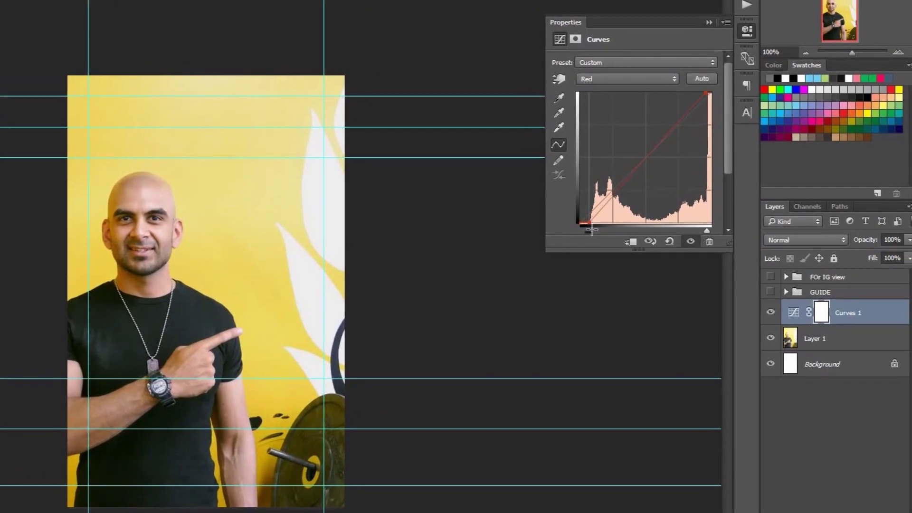
left_click_drag(593, 230, 591, 231)
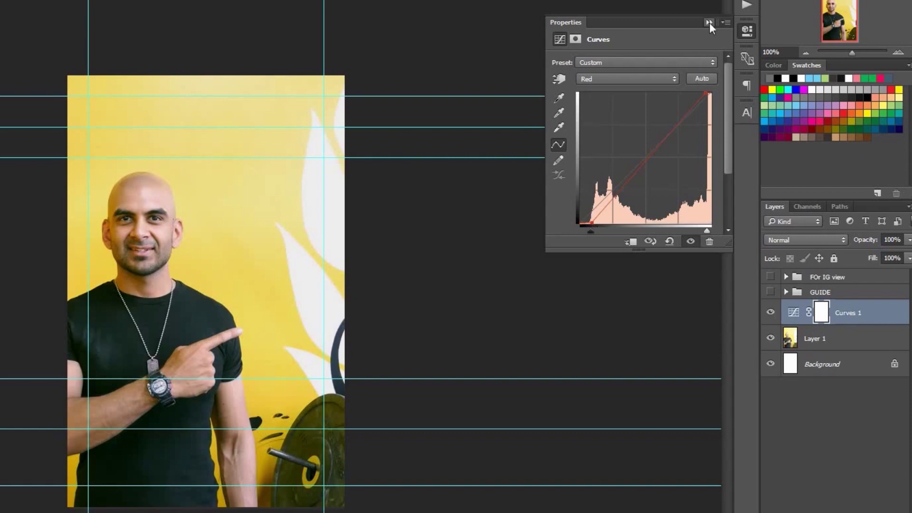
Add a Hue/Saturation adjustment layer directly above the photo layer and set the Yellows saturation to -30.
left_click(830, 338)
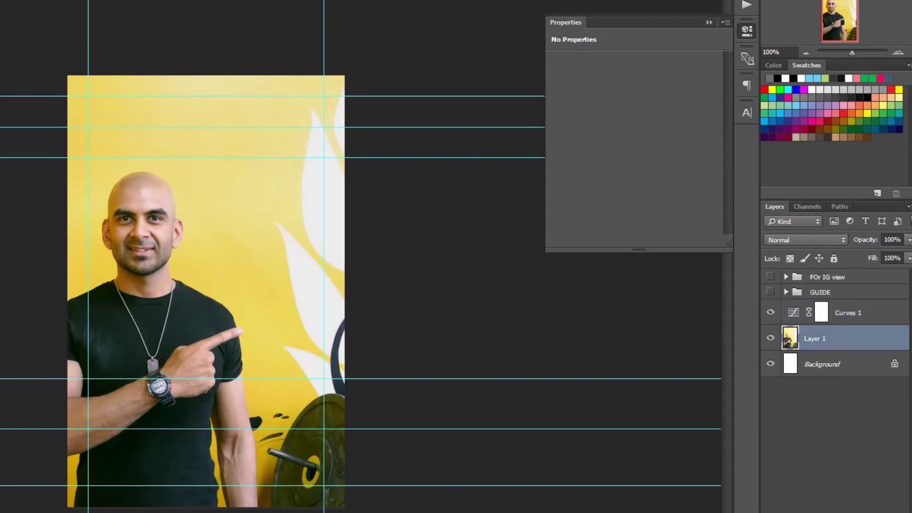
left_click(850, 511)
left_click(840, 446)
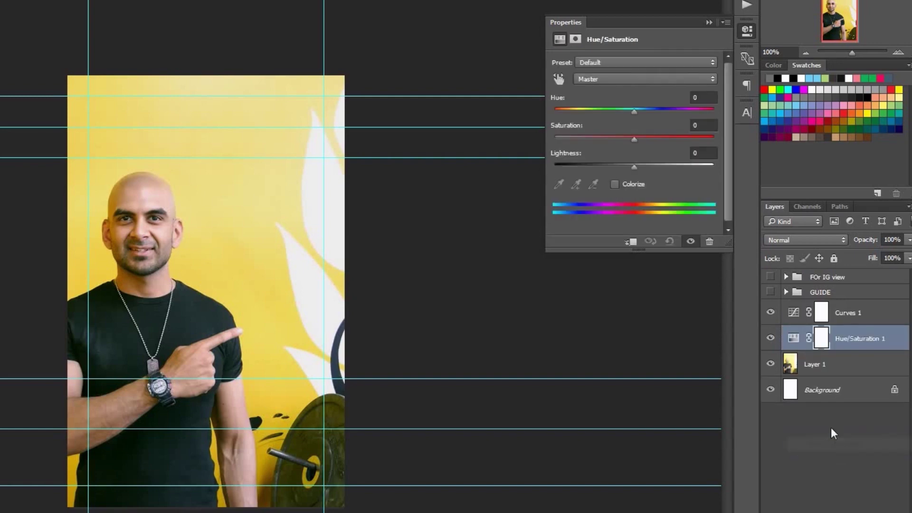
left_click(633, 80)
left_click(597, 111)
left_click_drag(634, 140, 620, 141)
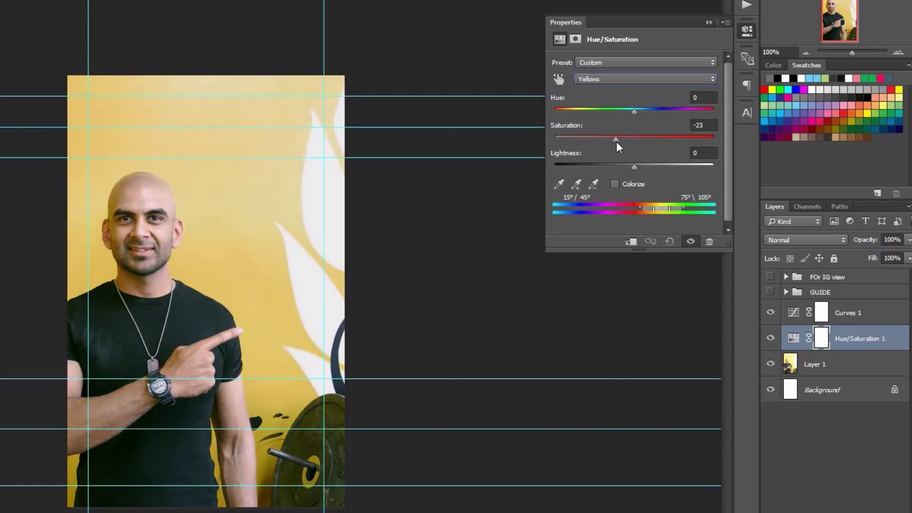
left_click_drag(611, 142, 609, 142)
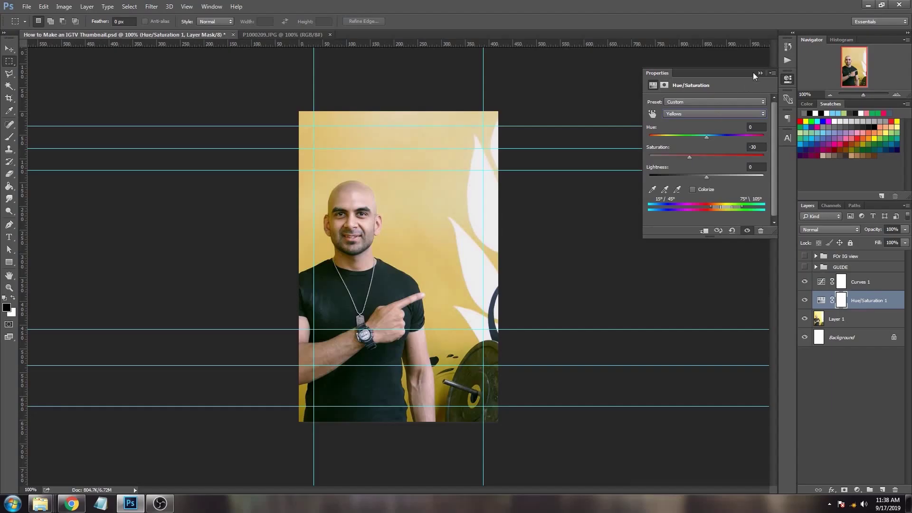
left_click(754, 74)
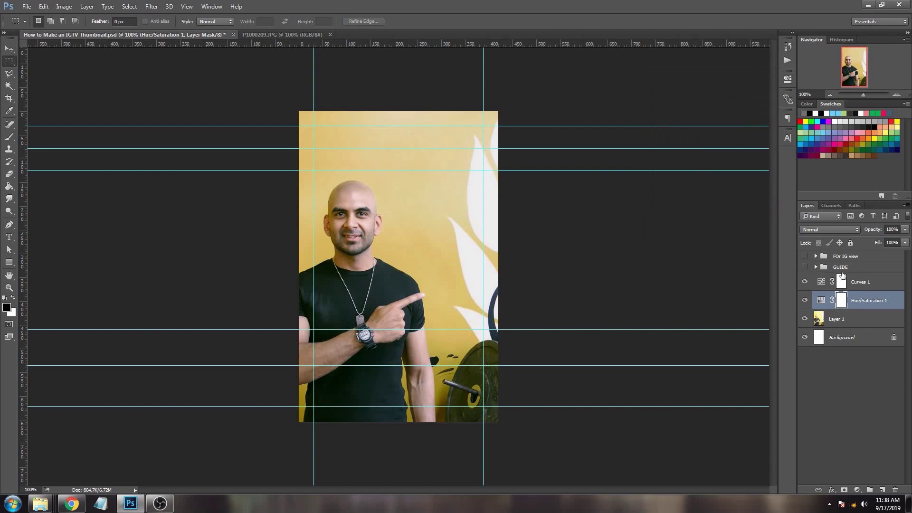
Above the Curves layer, add a text box beside the man reading "How to Make an IGTV Thumbnail", widened to fit the longest word.
left_click(857, 280)
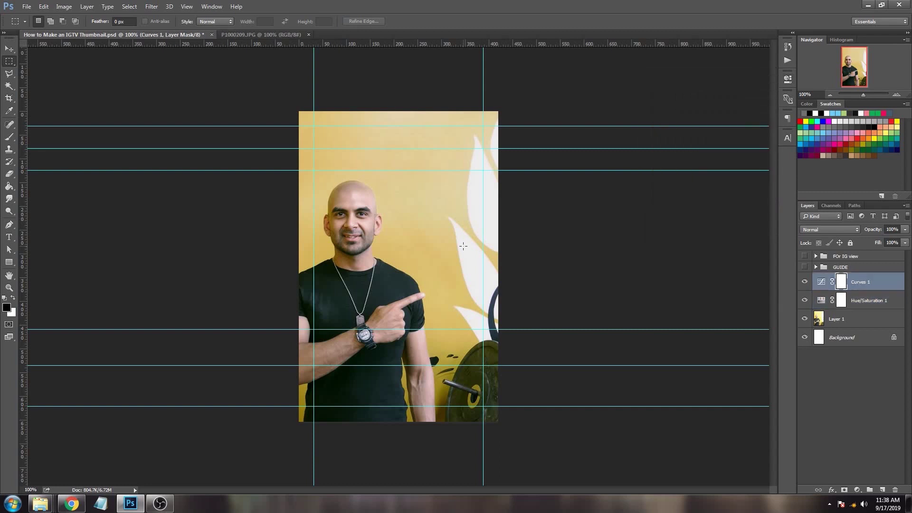
left_click(6, 240)
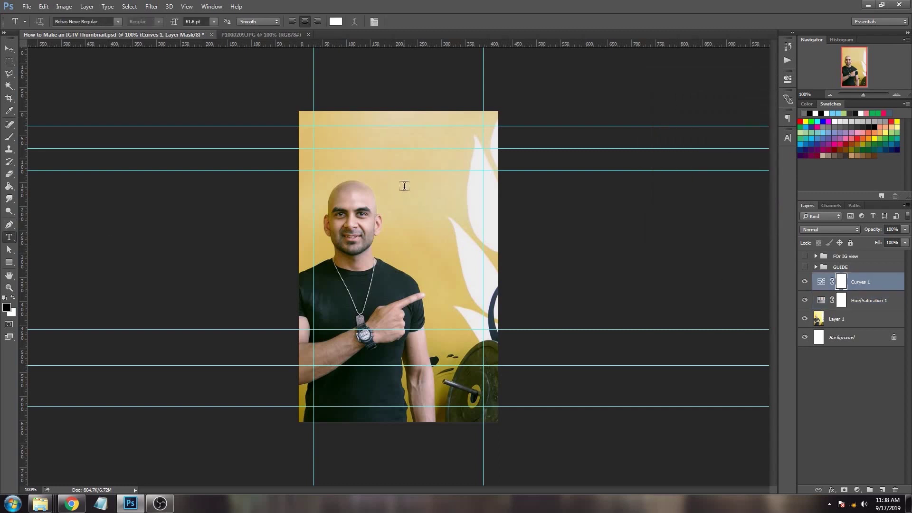
left_click_drag(398, 173, 481, 291)
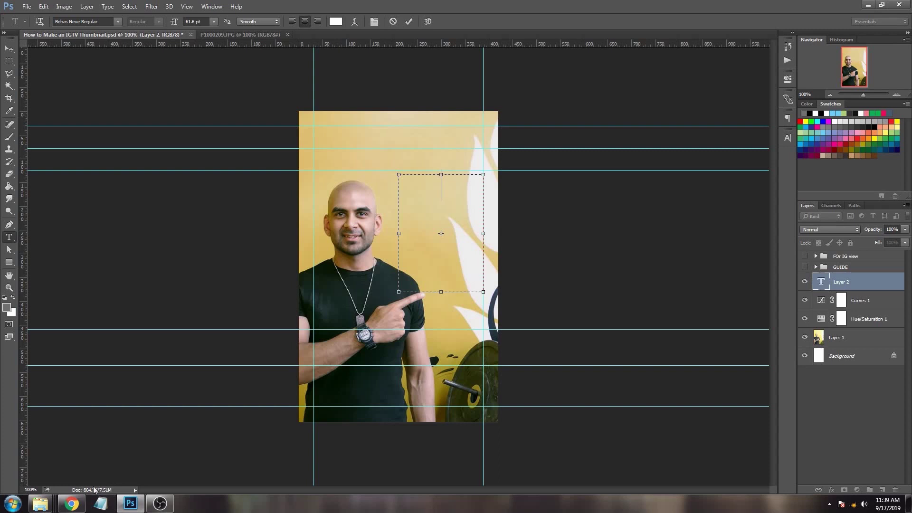
type("HOW TO MAKE AN IGTV THUMBN")
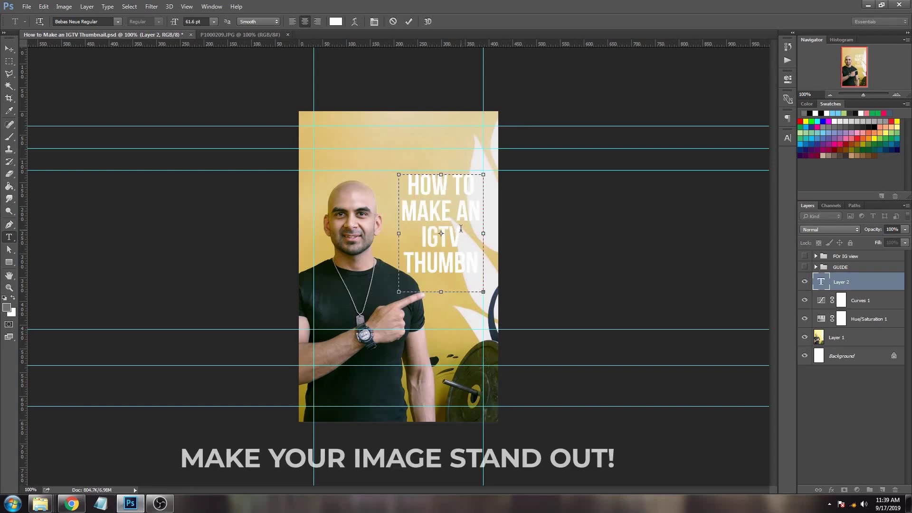
left_click_drag(483, 292, 508, 299)
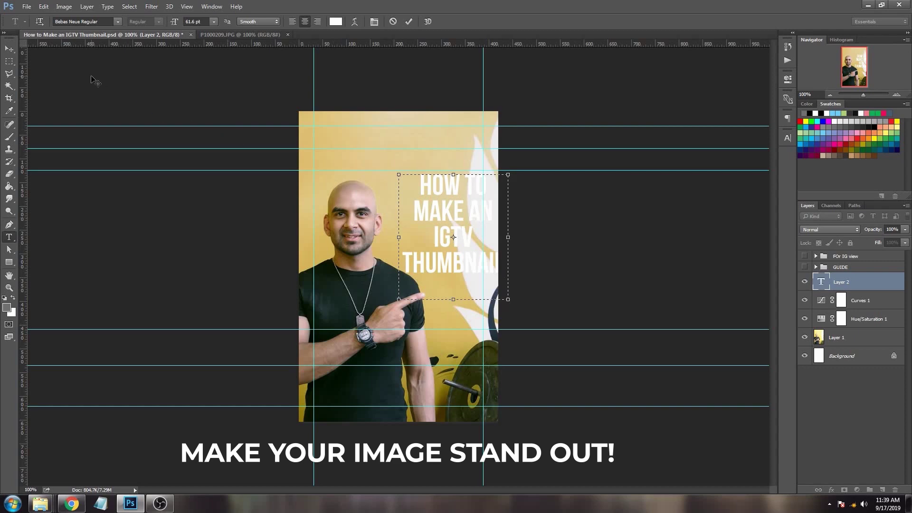
Right-align the title text and place it against the right vertical guide, slightly below the upper safe-area guides.
key("ctrl+a")
left_click(318, 21)
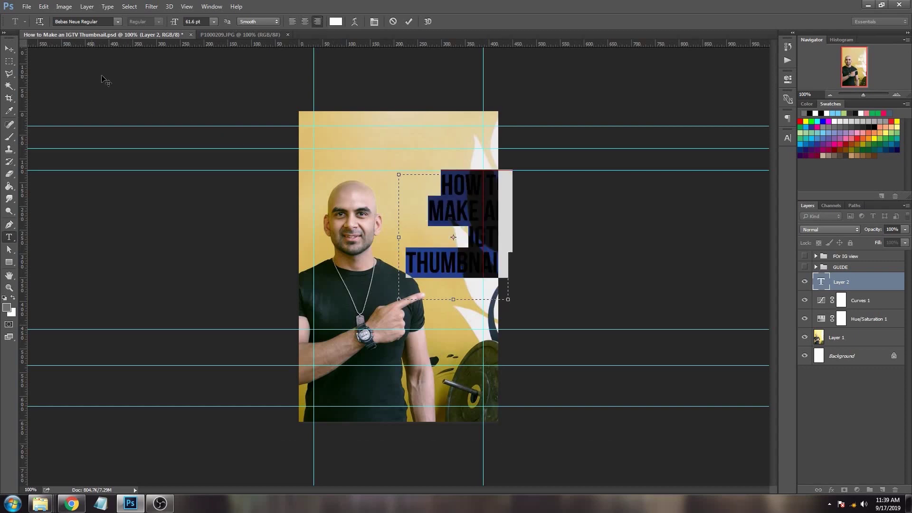
left_click(9, 61)
left_click_drag(501, 216, 477, 215)
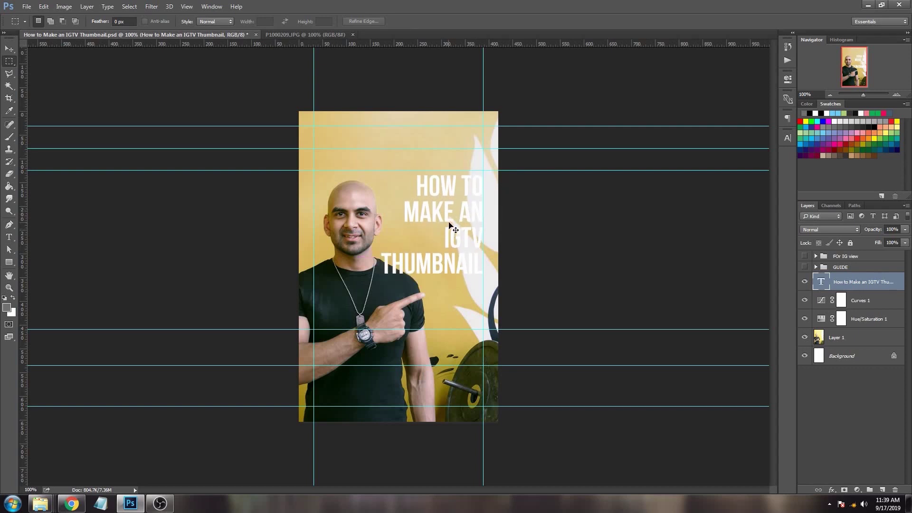
mouse_move(452, 221)
left_mouse_down()
mouse_move(463, 209)
mouse_move(471, 228)
mouse_move(462, 226)
left_mouse_up()
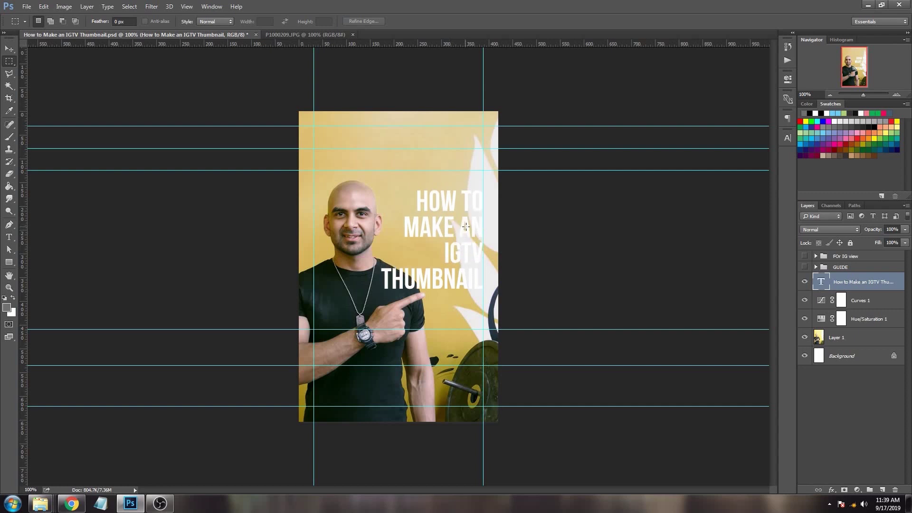
right_click(463, 222)
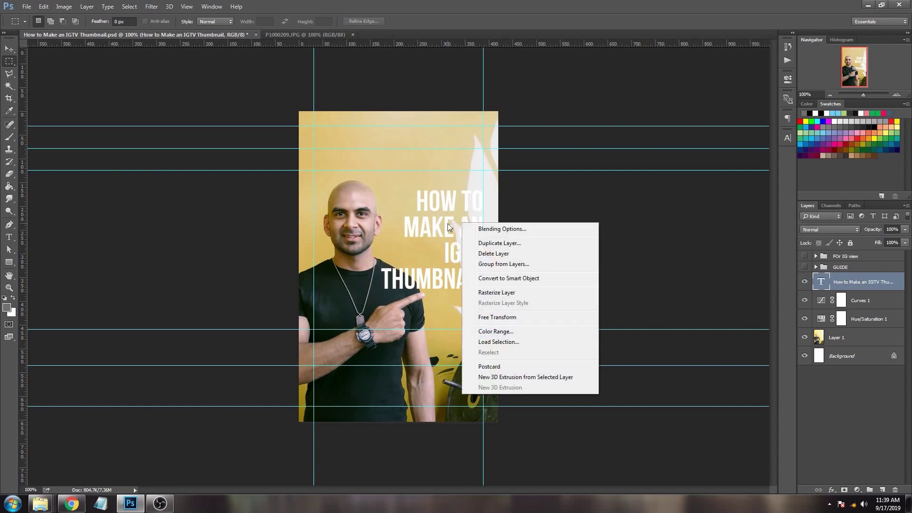
left_click(449, 225)
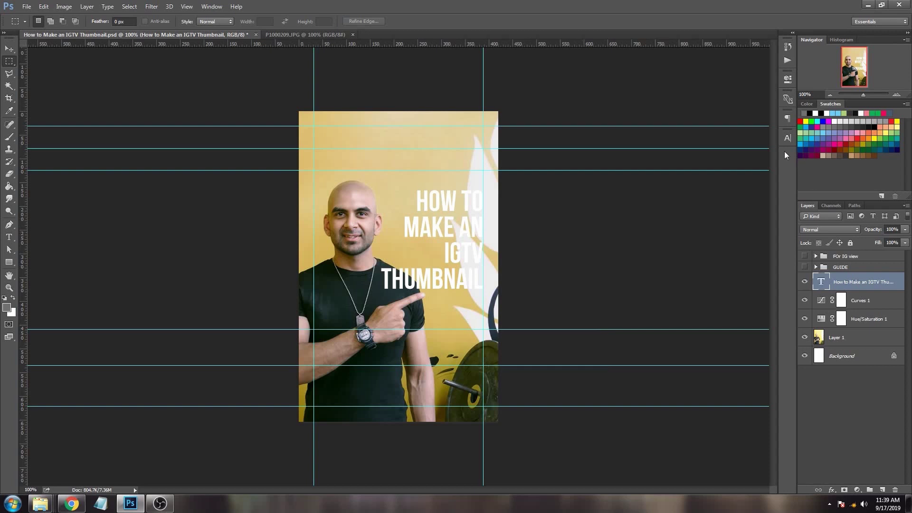
Recolour the whole title with a dark tone sampled from the man's T-shirt.
left_click(788, 138)
left_click(770, 193)
type("252525")
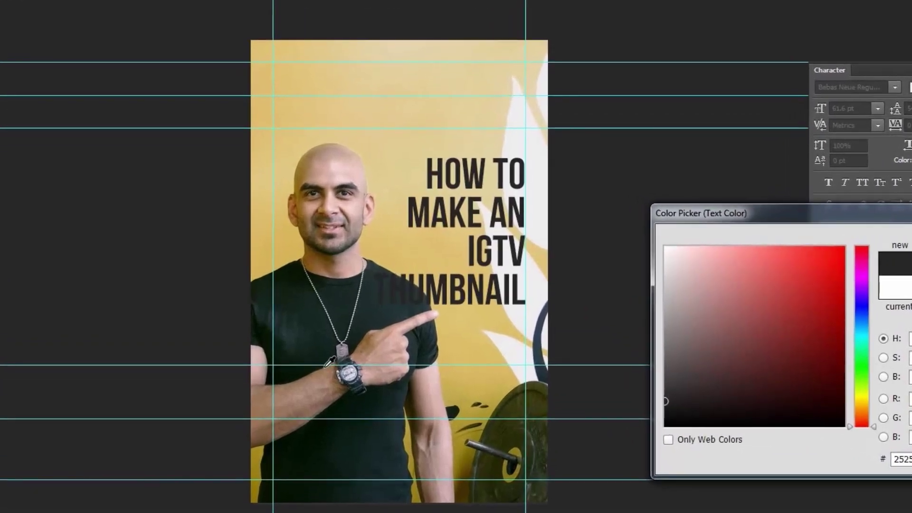
left_click(335, 344)
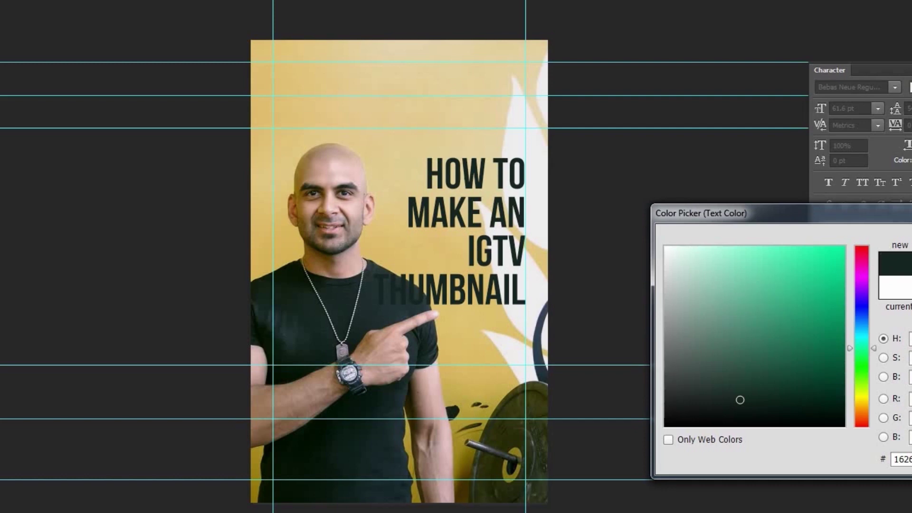
key("Return")
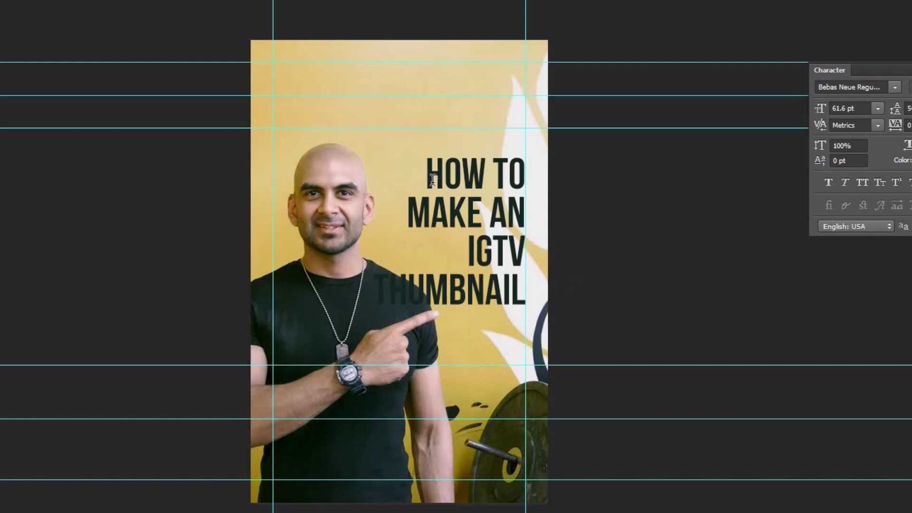
Reduce the font size of "MAKE AN" in the title to 46.6 pt.
left_click_drag(408, 209, 532, 212)
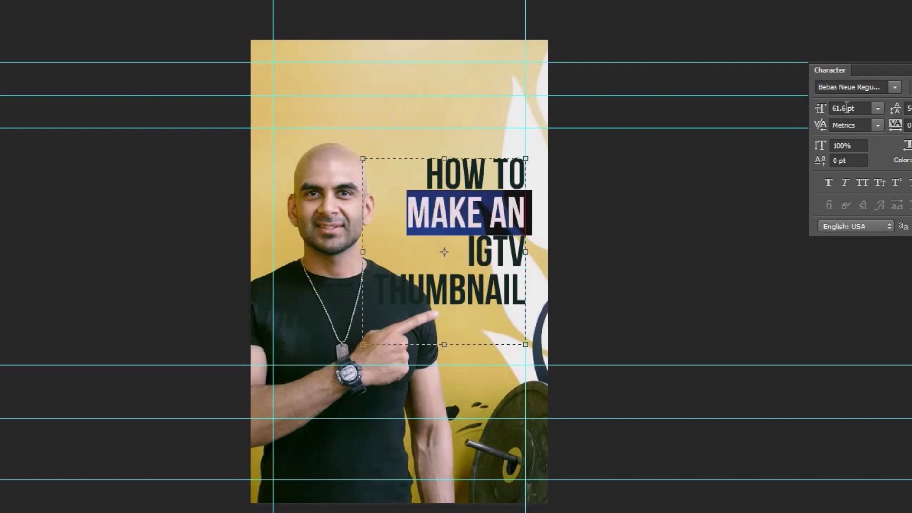
left_click_drag(821, 113, 811, 116)
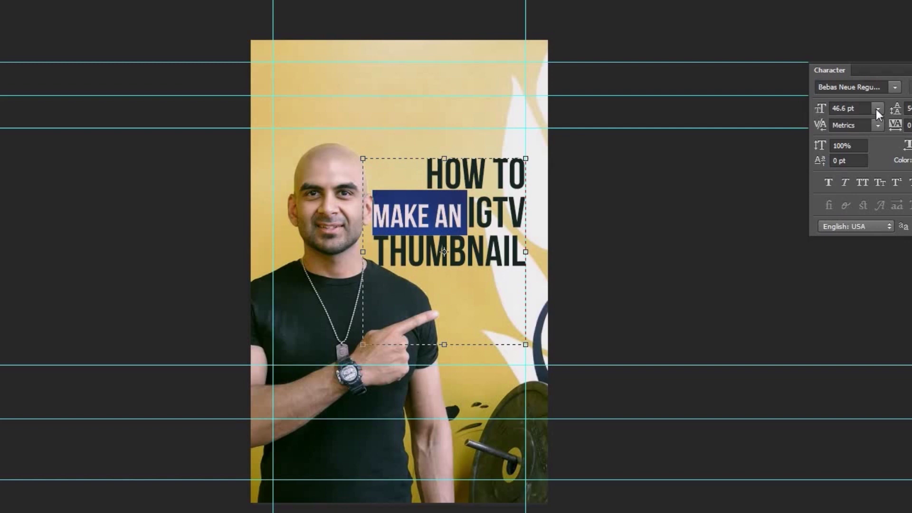
left_click(826, 115)
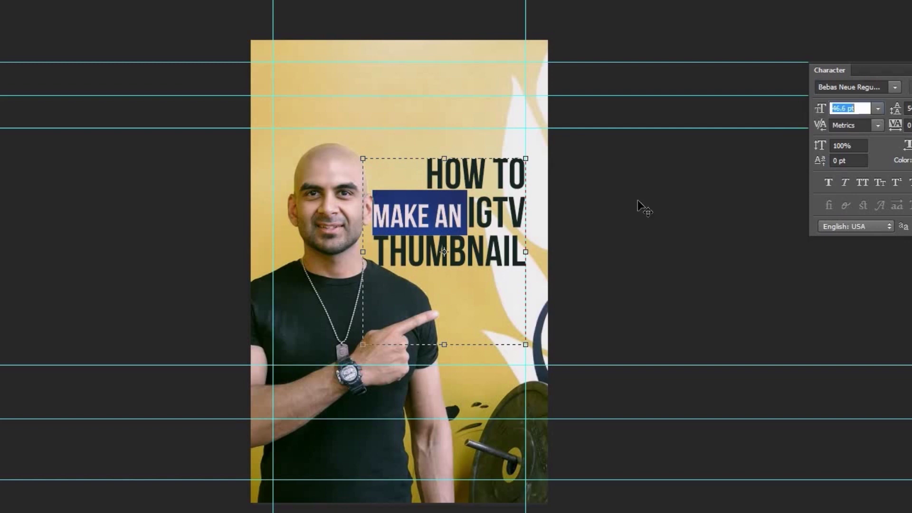
key("ctrl+z")
Reduce the font size of "THUMBNAIL" in the title to 50.6 pt and commit the text.
double_click(504, 255)
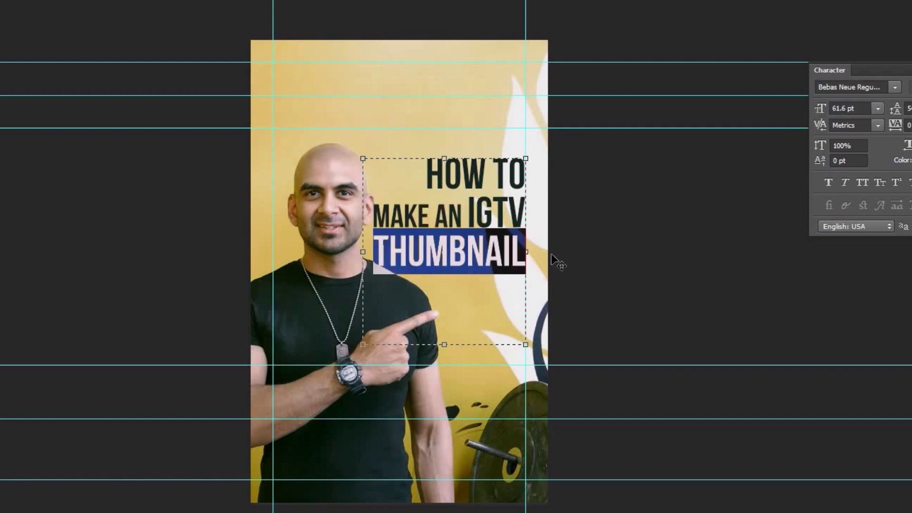
left_click_drag(820, 115, 814, 117)
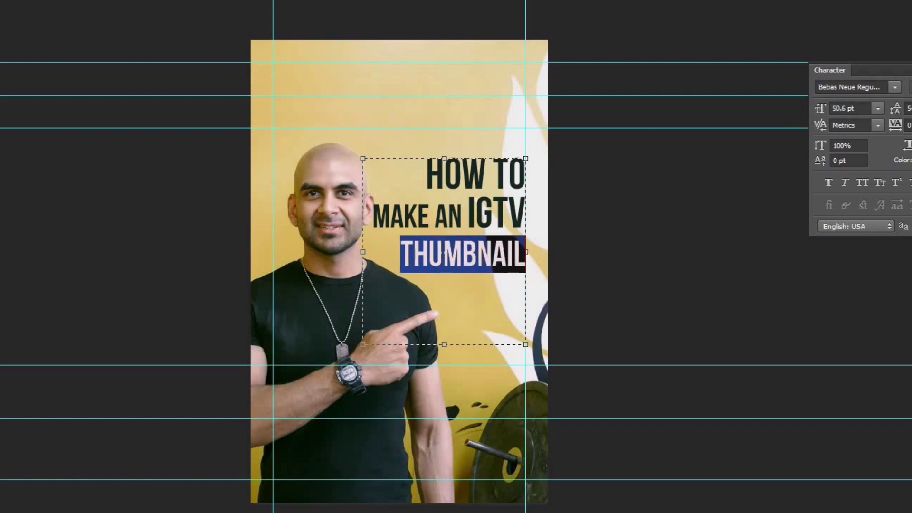
key("ctrl+Return")
Move the title slightly lower along the right guide and shift the photo a little to the left.
left_click_drag(440, 170, 437, 177)
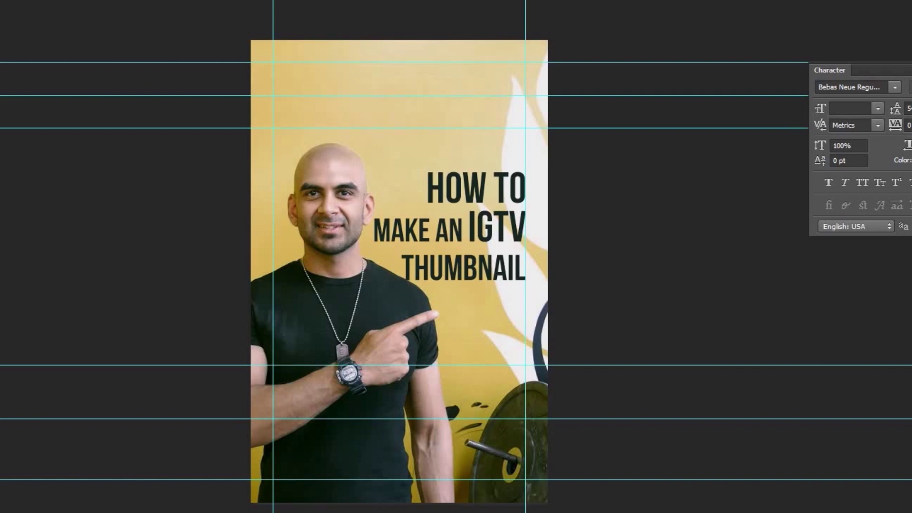
left_click_drag(796, 356, 759, 358)
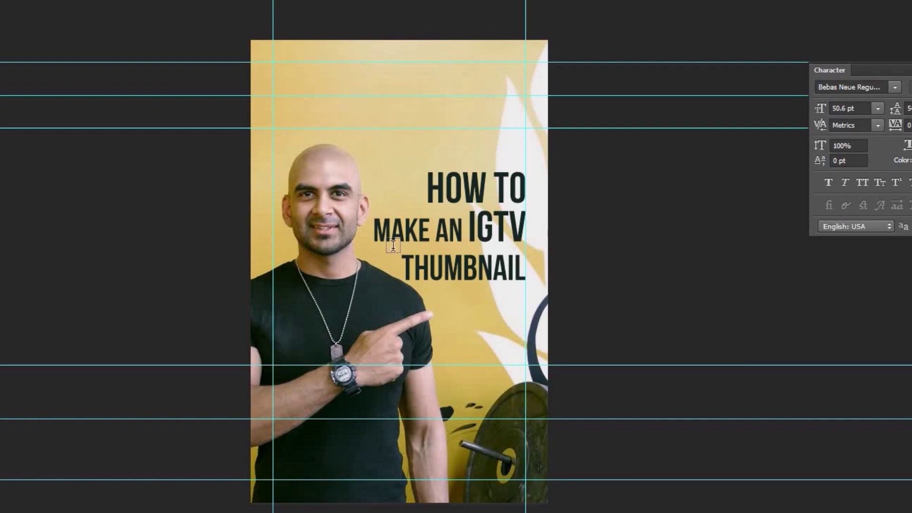
Recolour the words "IGTV THUMBNAIL" in the title red and commit the text.
left_click_drag(470, 220, 527, 278)
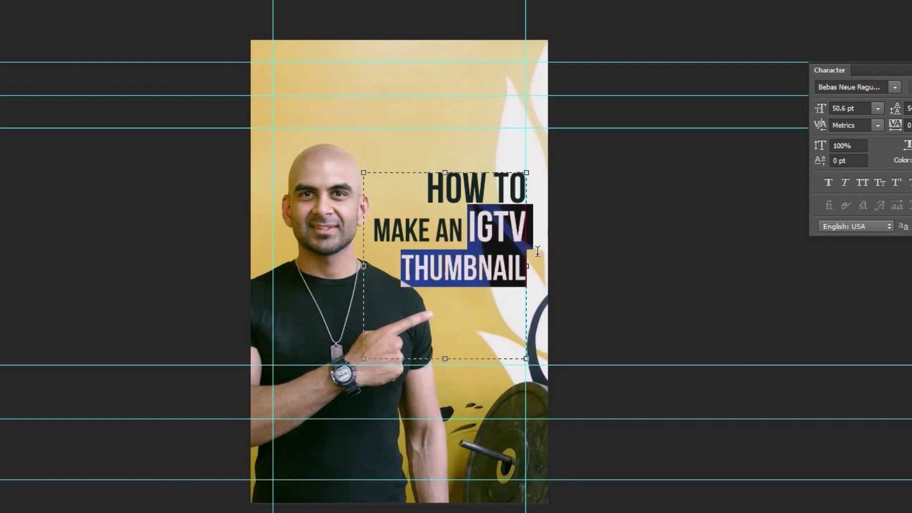
left_click(911, 160)
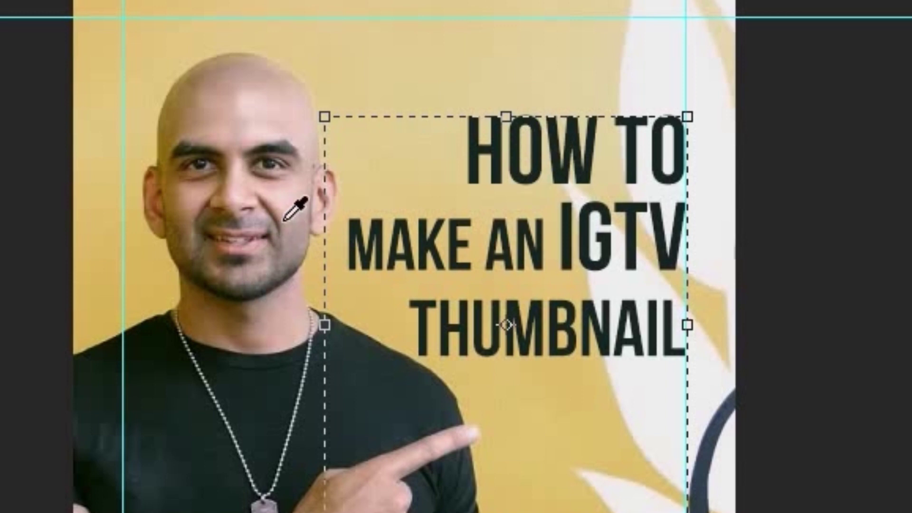
left_click(323, 211)
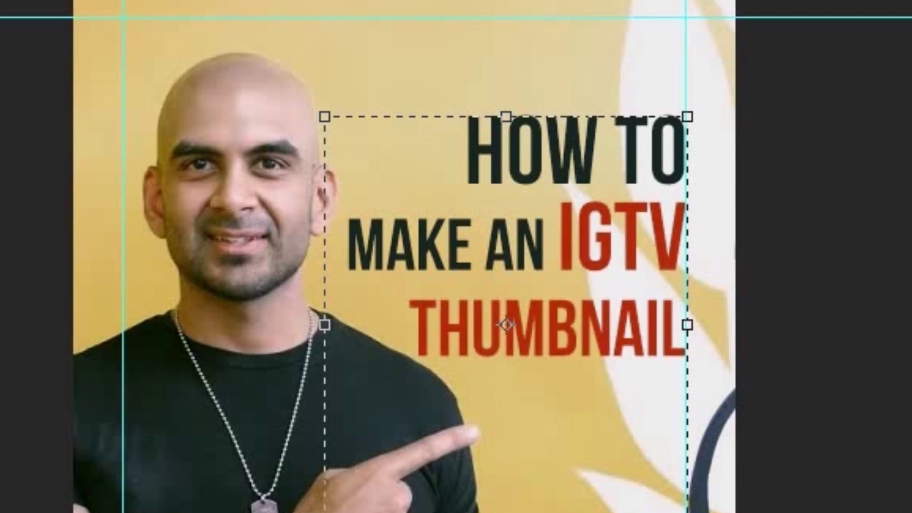
key("Return")
key("ctrl+Return")
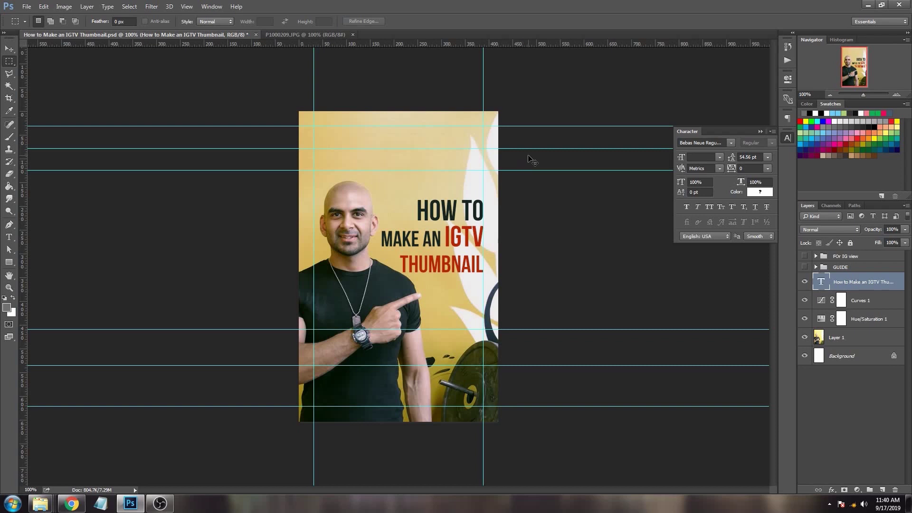
Check the design against the GUIDE group at reduced opacity, then return the group to 100% and hide it.
left_click(805, 267)
left_click(861, 270)
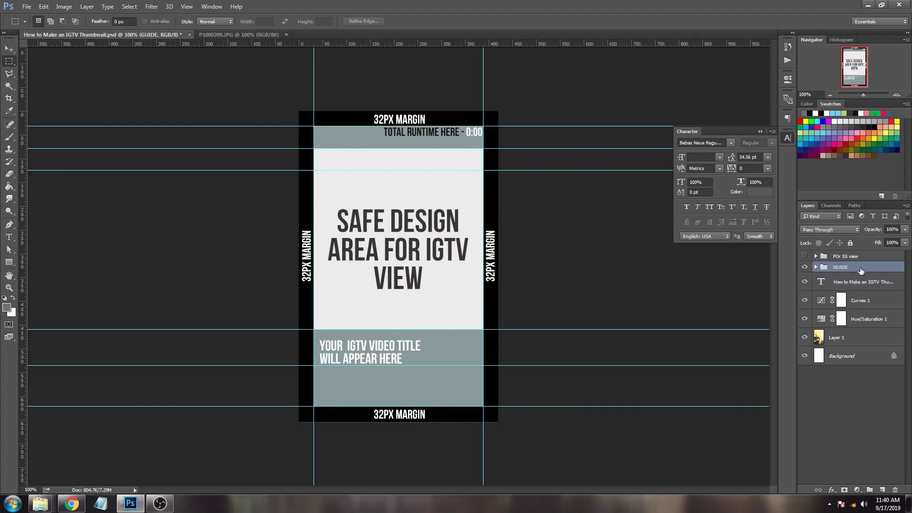
left_click(906, 230)
left_click_drag(871, 243, 872, 243)
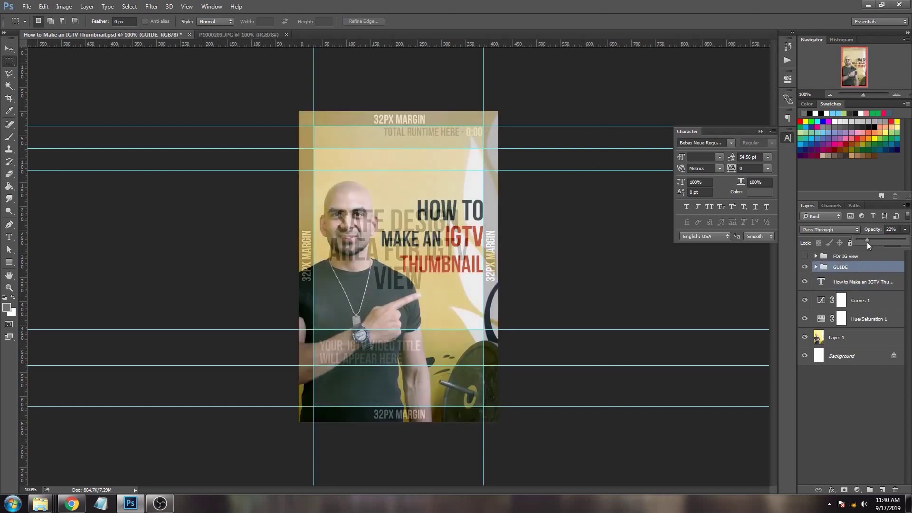
left_click_drag(868, 242, 870, 243)
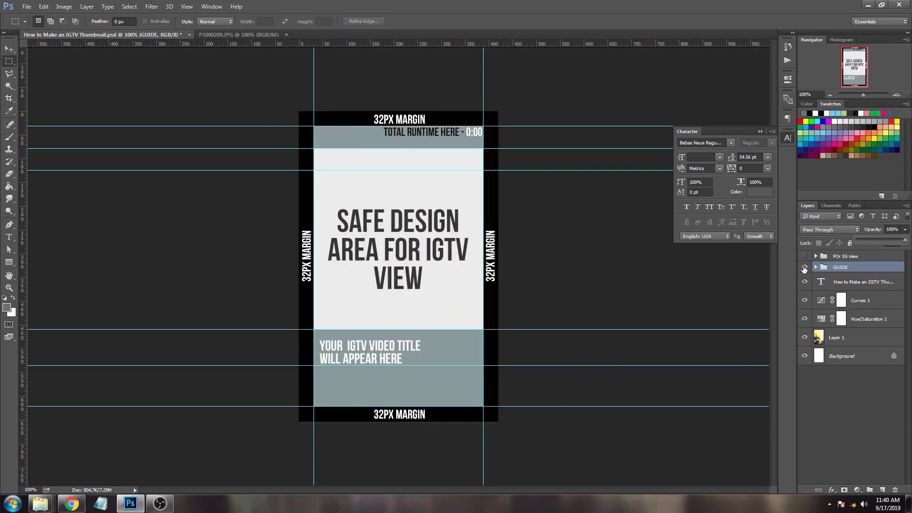
left_click(805, 267)
Review the thumbnail against the FOr IG view overlay, hide the overlay and save the document.
left_click(805, 257)
left_click(805, 256)
left_click(805, 257)
left_click(870, 256)
mouse_move(905, 230)
left_mouse_down()
mouse_move(868, 244)
mouse_move(905, 241)
left_mouse_up()
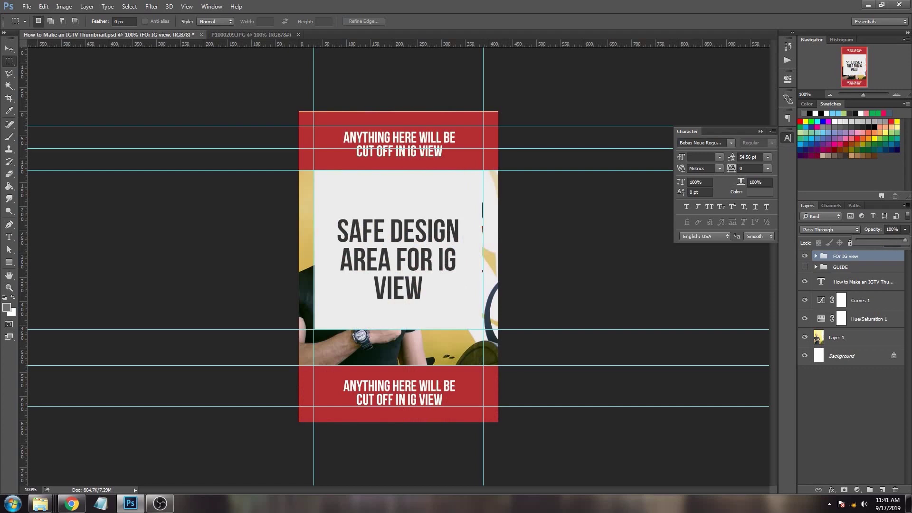
left_click(805, 257)
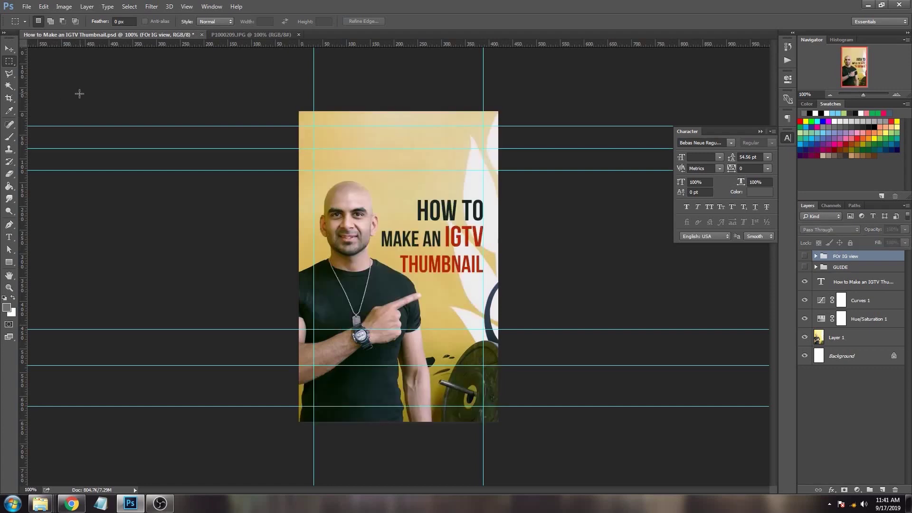
key("ctrl+s")
left_click(761, 131)
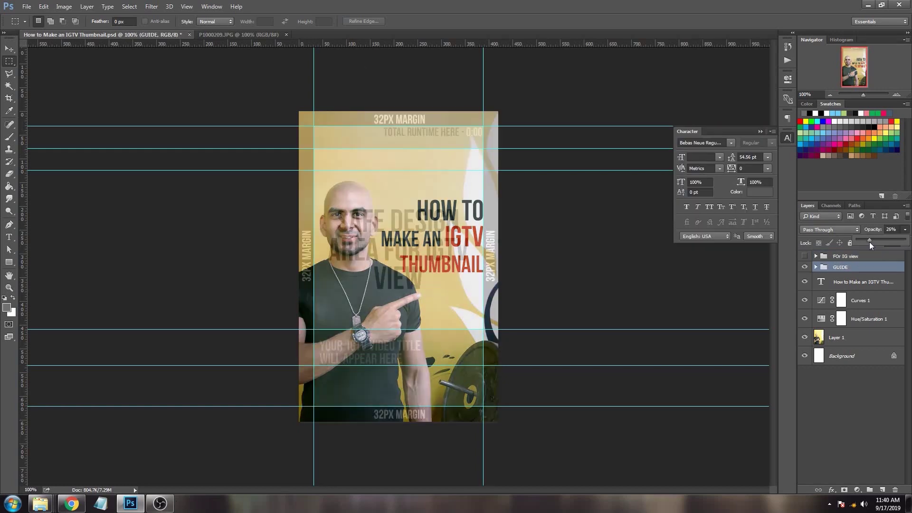
Restore the GUIDE group to 100% opacity, and show the FOr IG view group in its place.
left_click_drag(869, 241, 905, 240)
left_click(805, 267)
left_click(805, 256)
left_click(805, 257)
left_click(805, 256)
Inspect the title's fit by varying the FOr IG view group's opacity, hide the group and save the document.
left_click(890, 256)
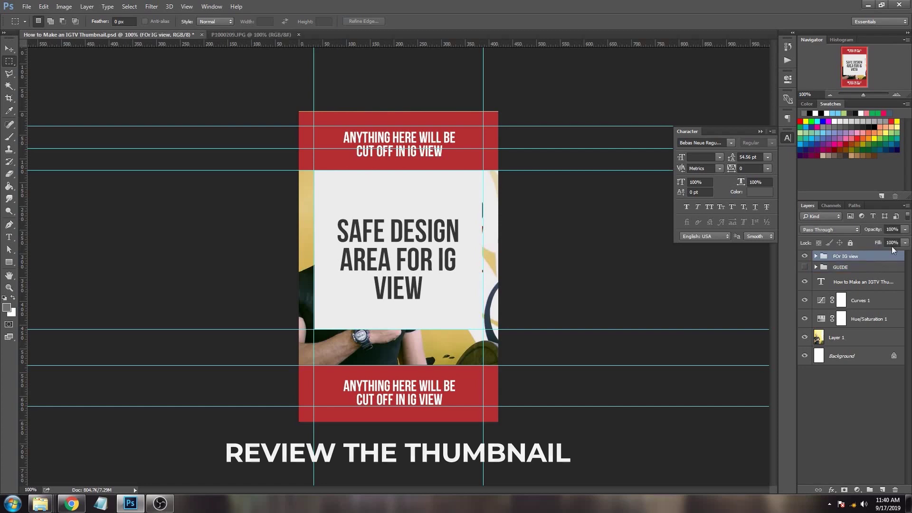
mouse_move(905, 229)
left_mouse_down()
mouse_move(868, 244)
mouse_move(906, 240)
left_mouse_up()
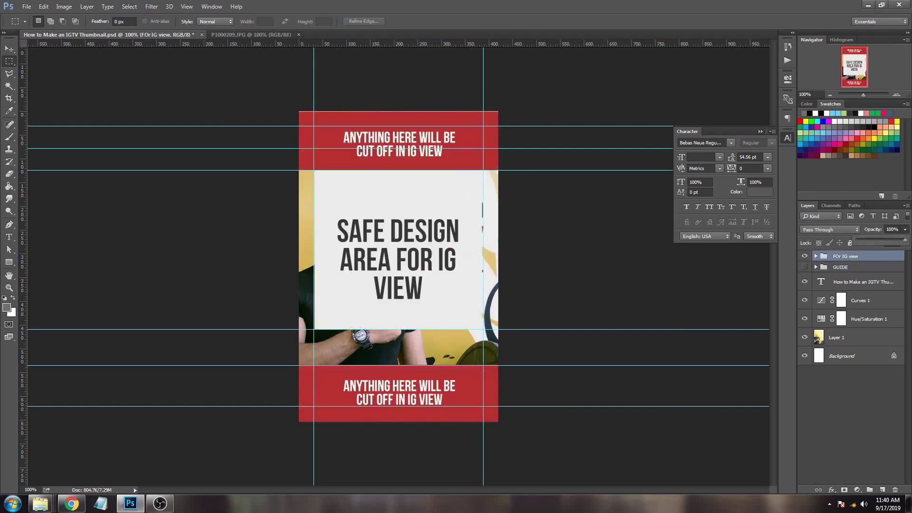
left_click(805, 256)
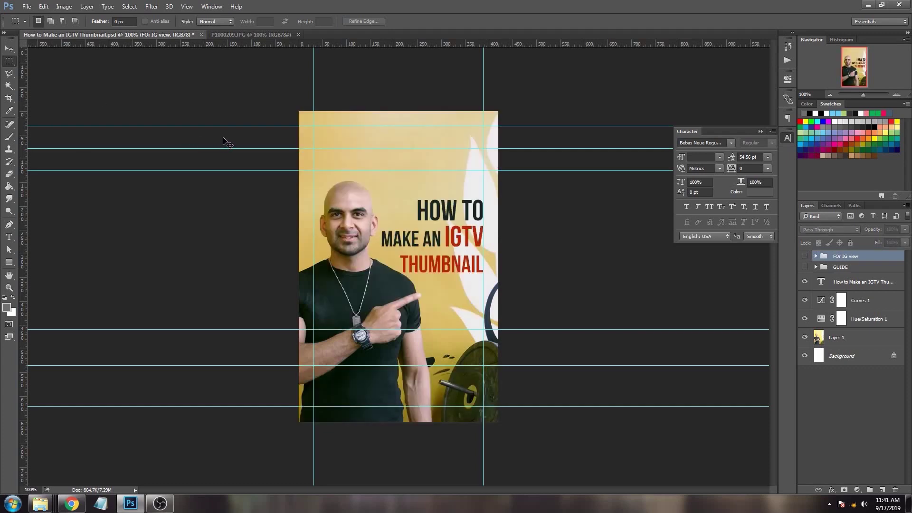
key("ctrl+s")
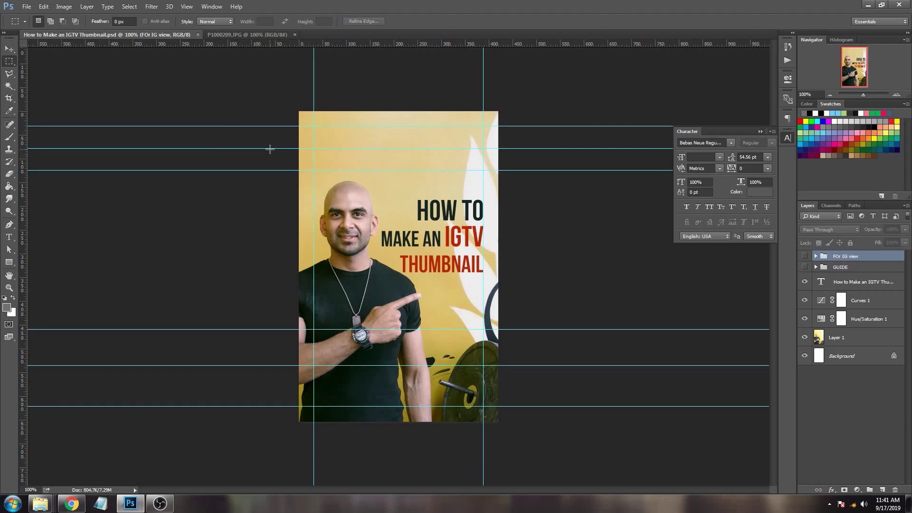